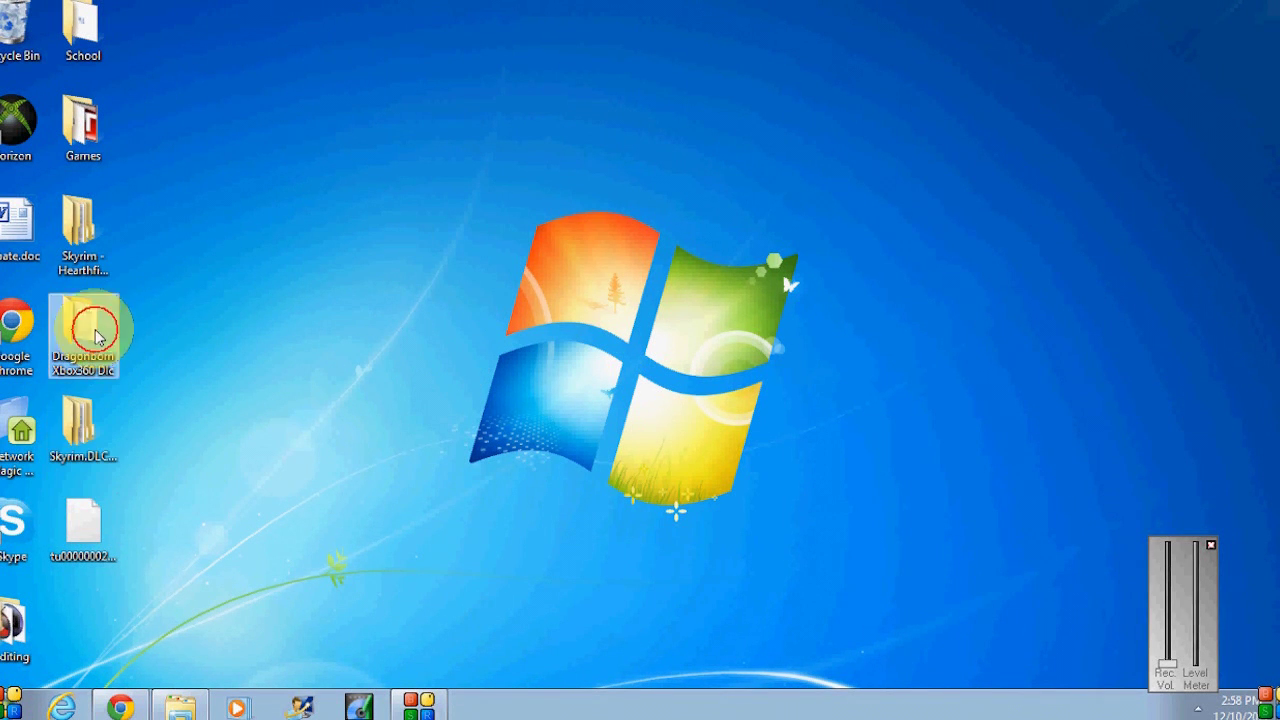
Launch 360mpGui v1.0.2.3.exe from the 360mpGui v1.0.2.3 folder in Downloads and close the folder window
left_click(82, 235)
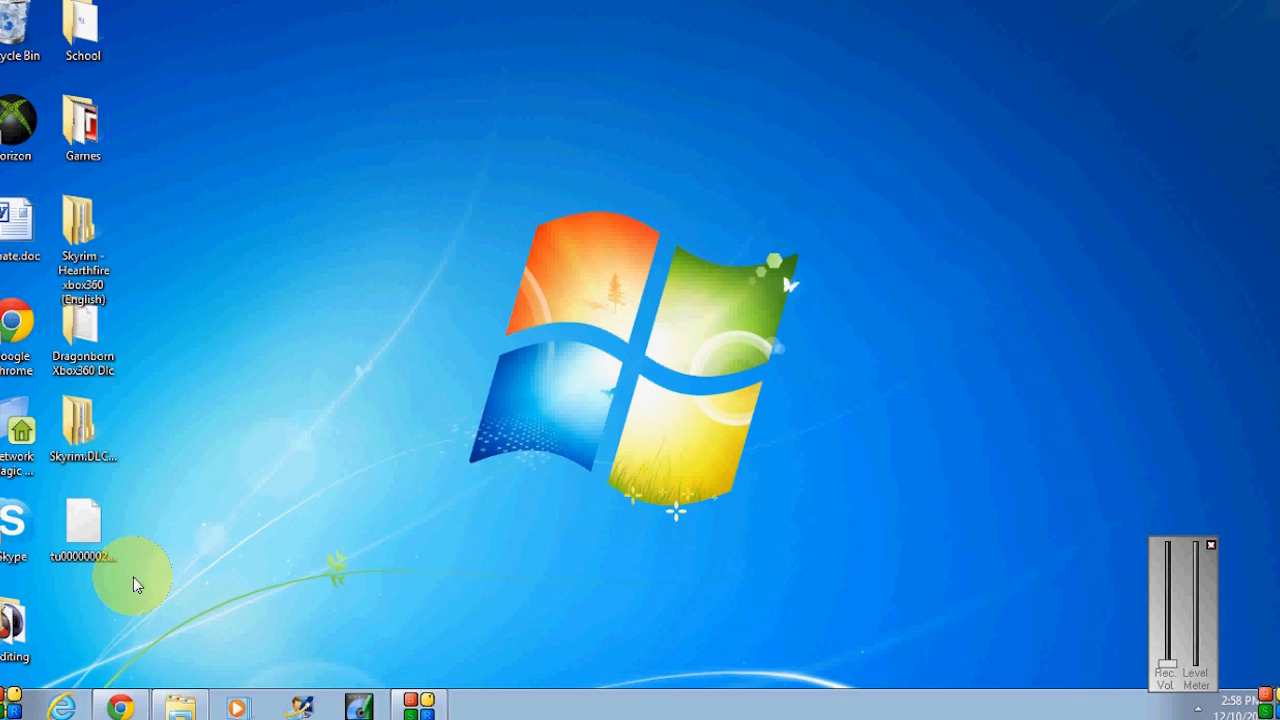
left_click(6, 700)
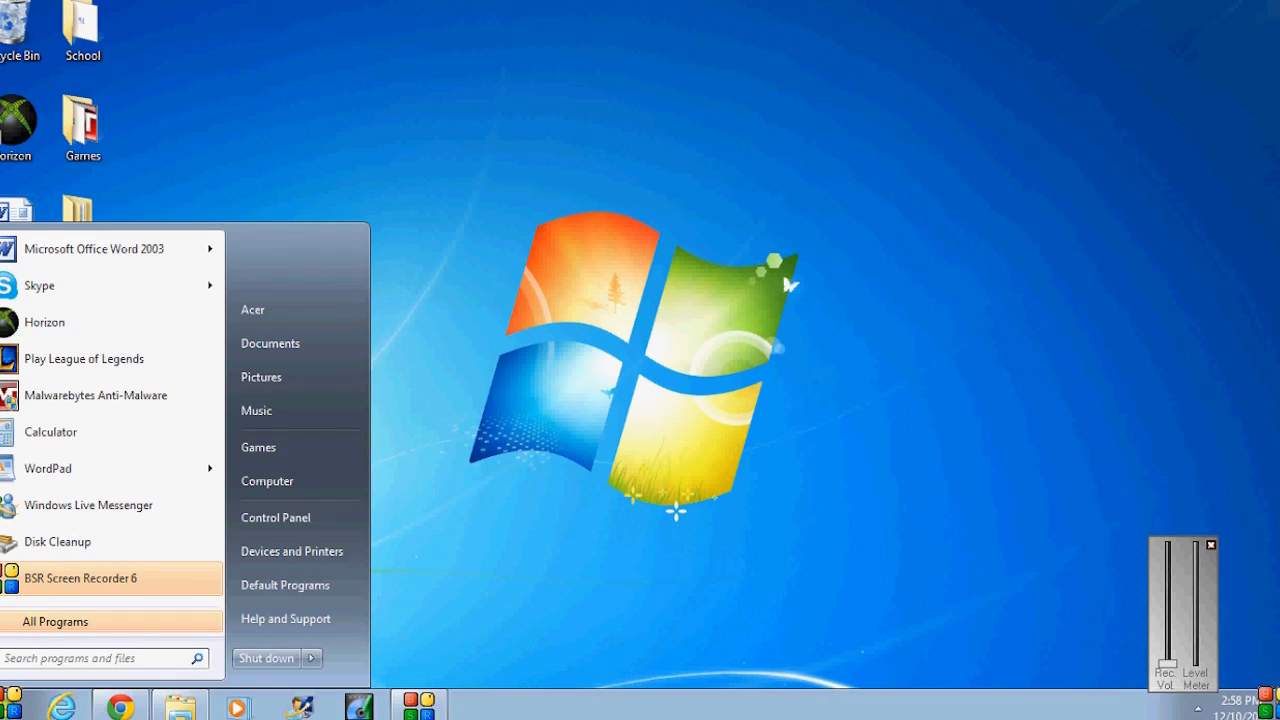
left_click(325, 340)
left_click(218, 210)
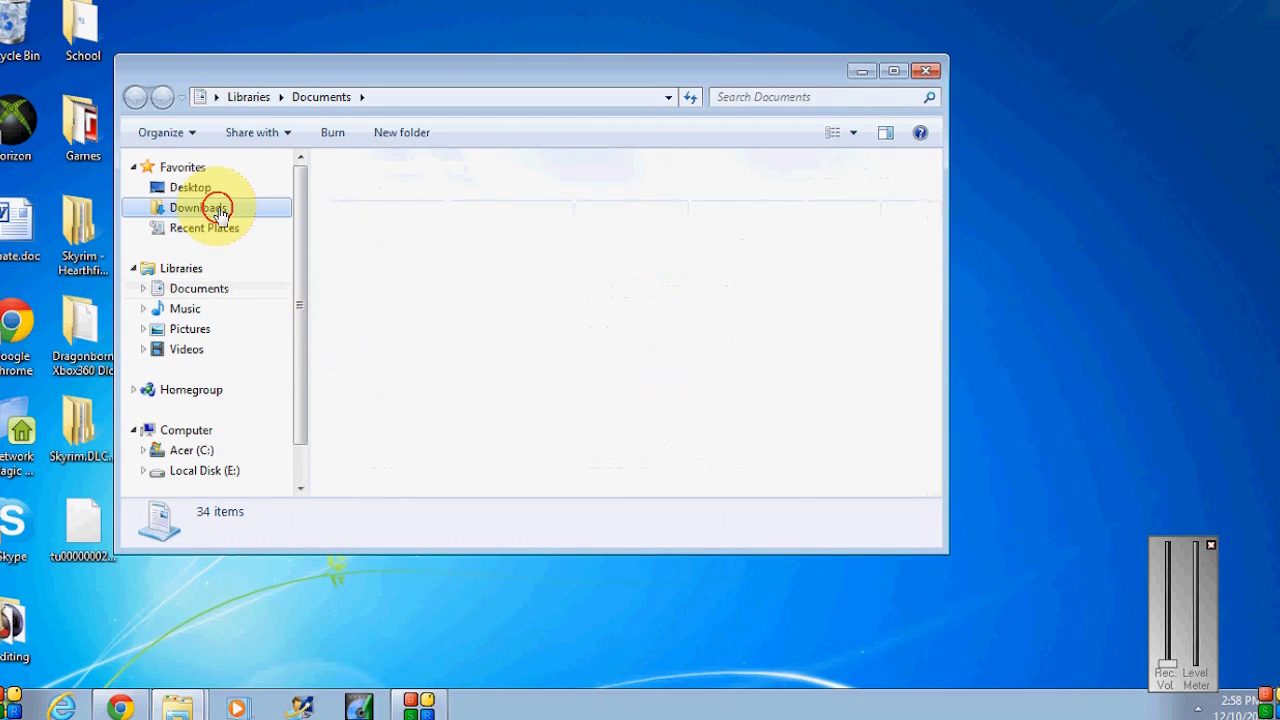
double_click(432, 188)
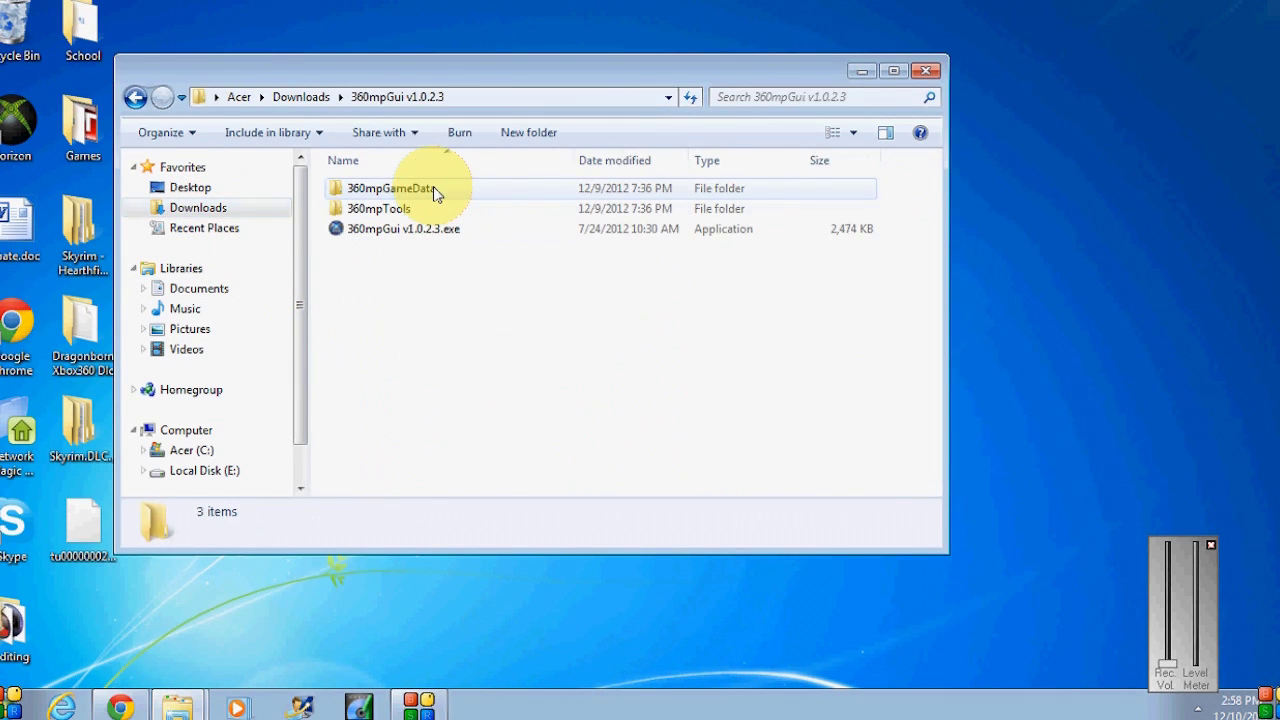
double_click(464, 236)
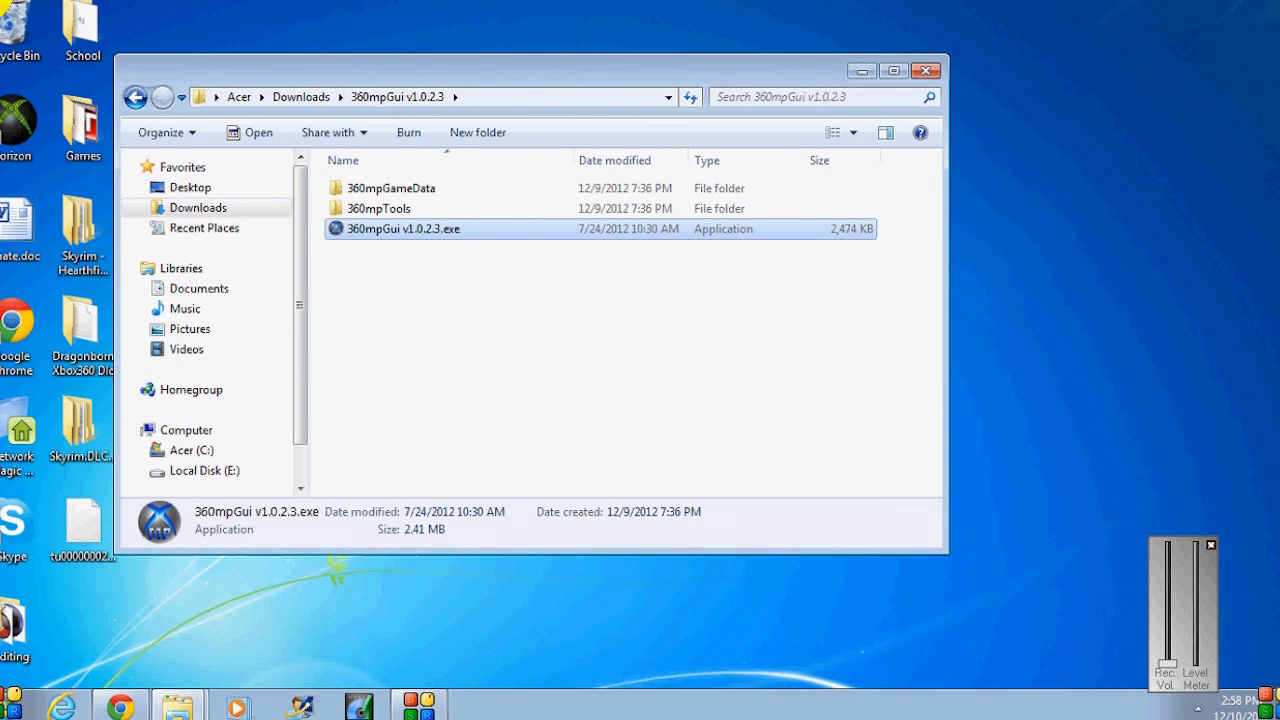
left_click(927, 72)
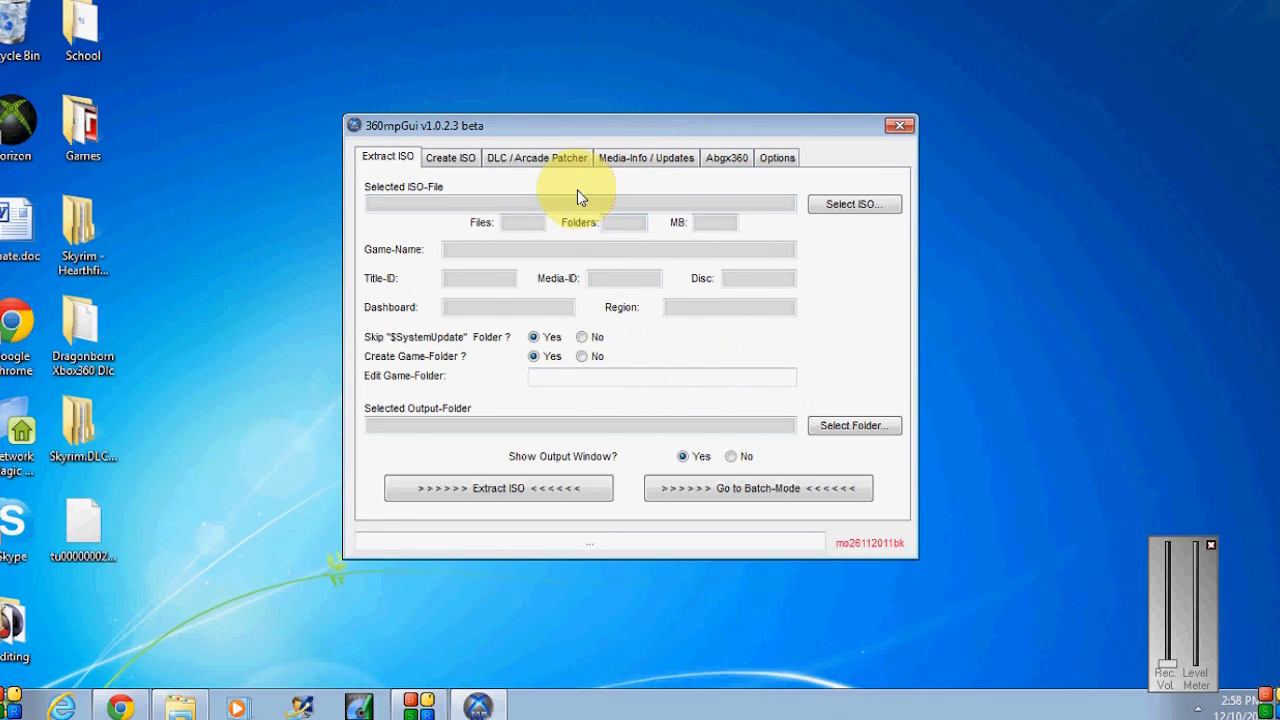
Read the media info from Skyrim's default.xex in the Games\Skyrim folder on Local Disk (E:)
left_click(628, 158)
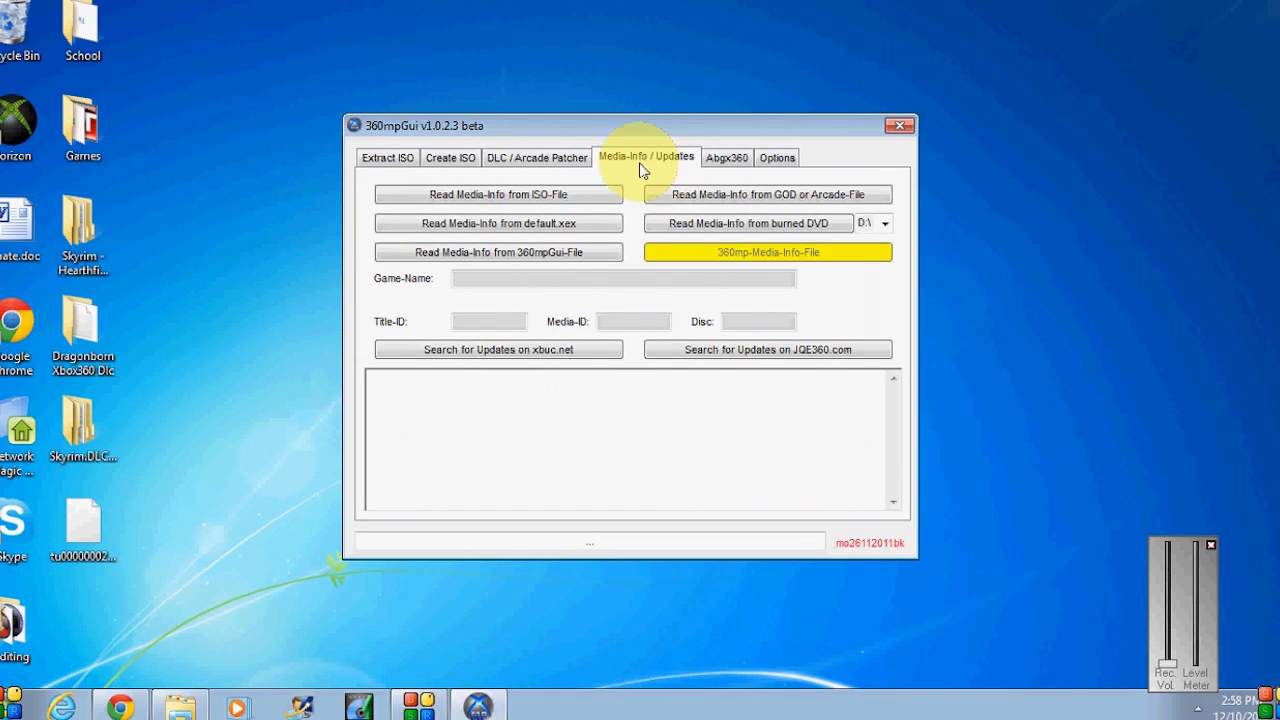
left_click(541, 238)
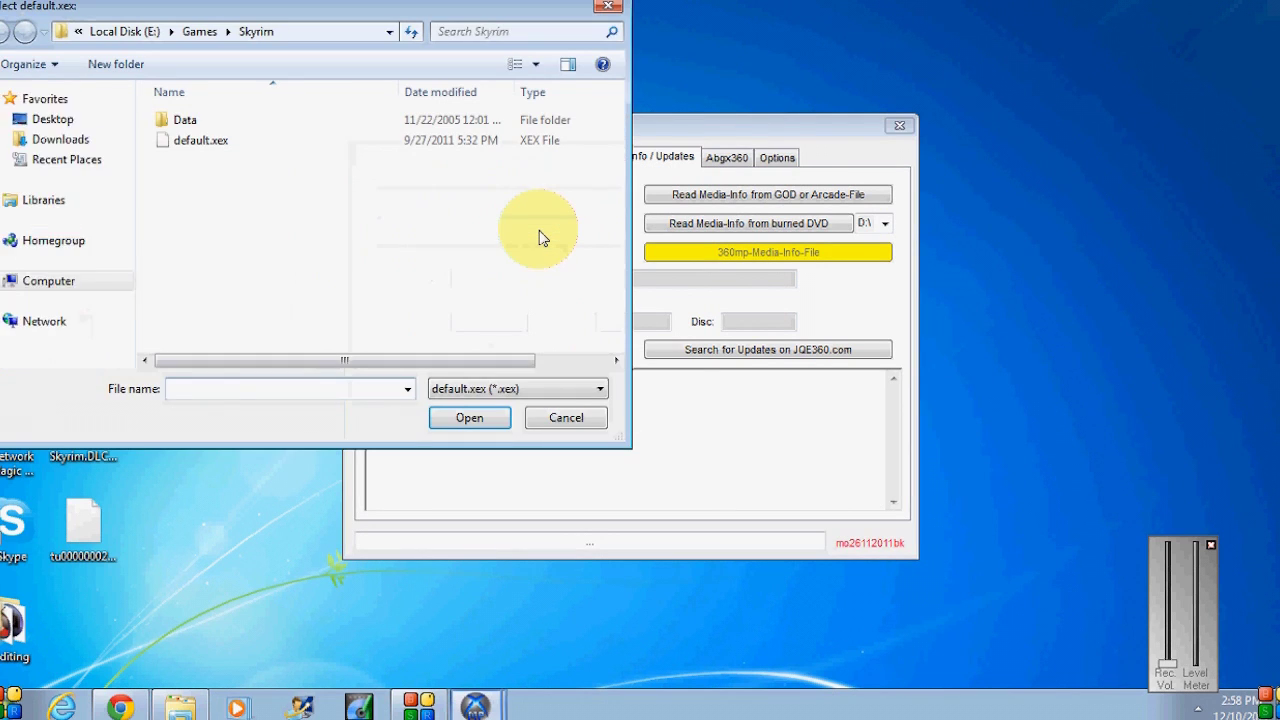
left_click(118, 31)
left_click(116, 31)
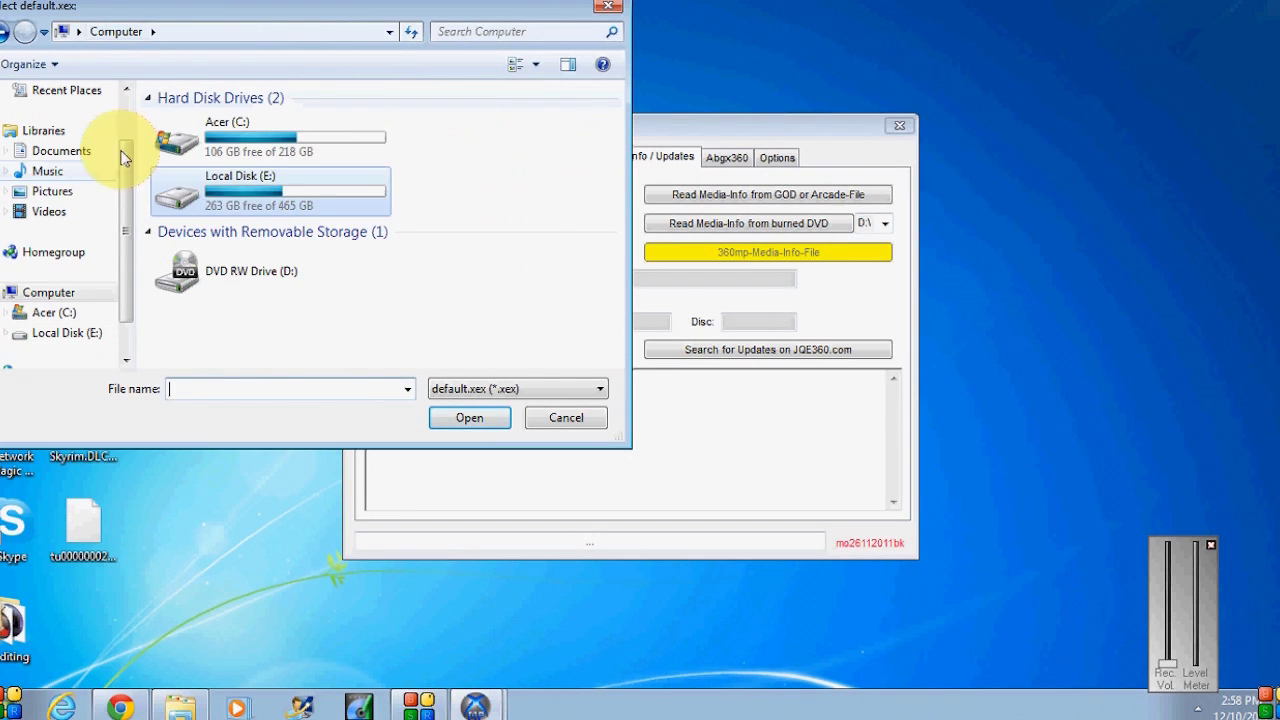
double_click(195, 185)
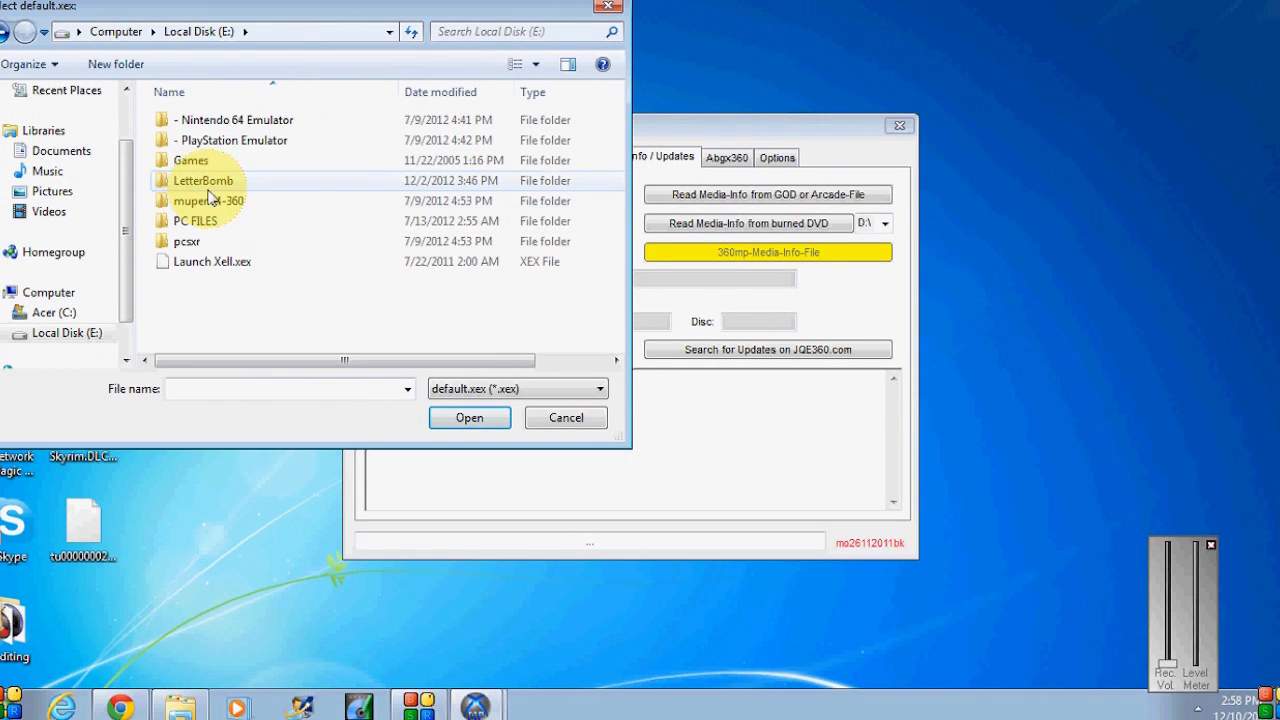
double_click(217, 158)
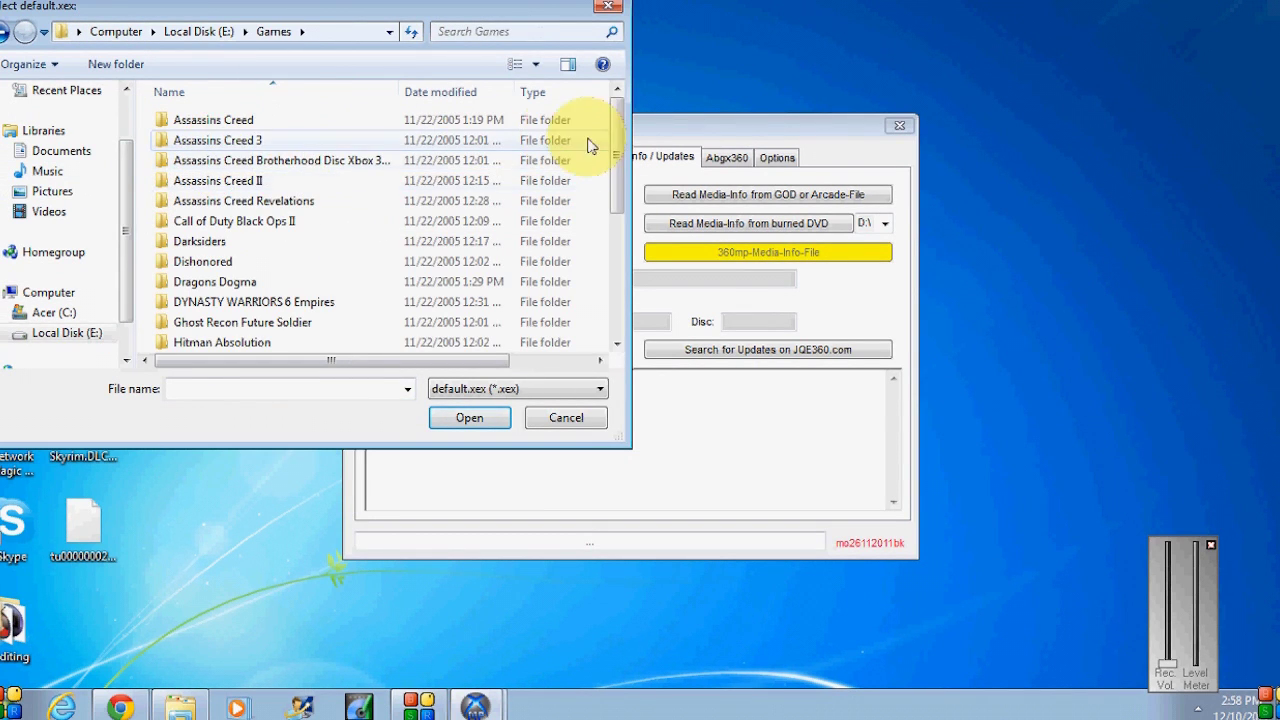
left_click_drag(620, 153, 601, 274)
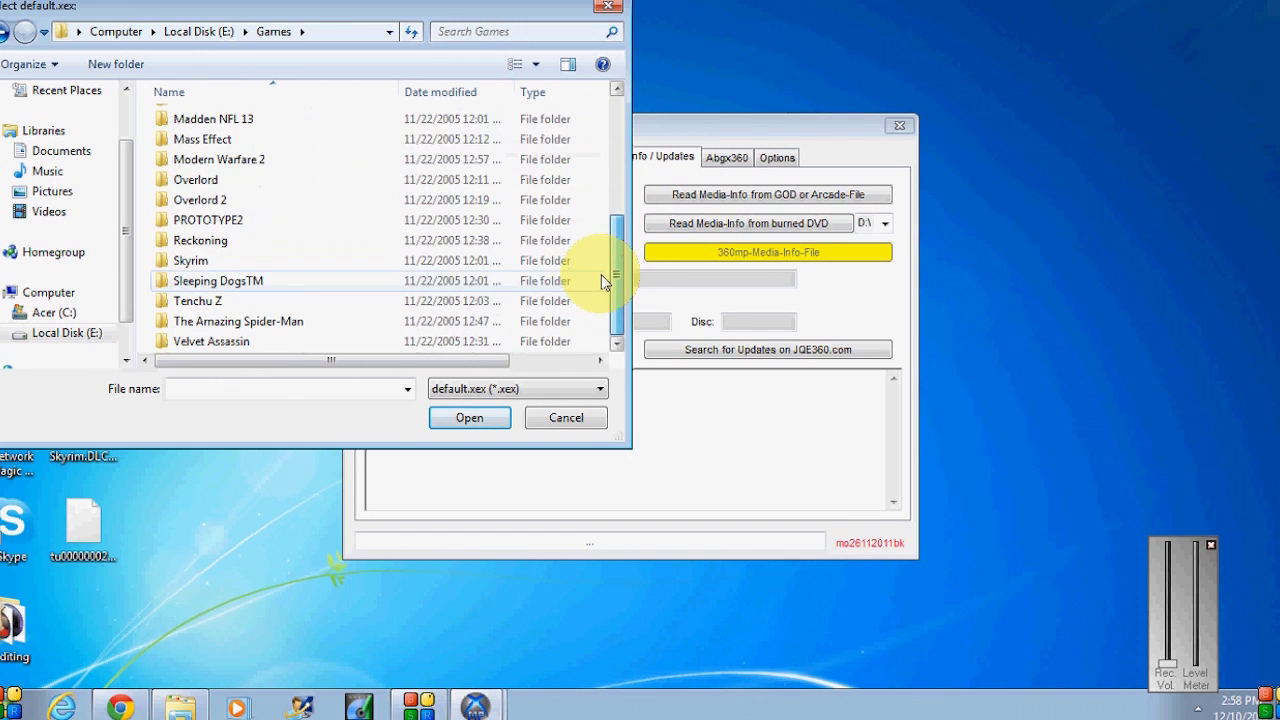
double_click(287, 261)
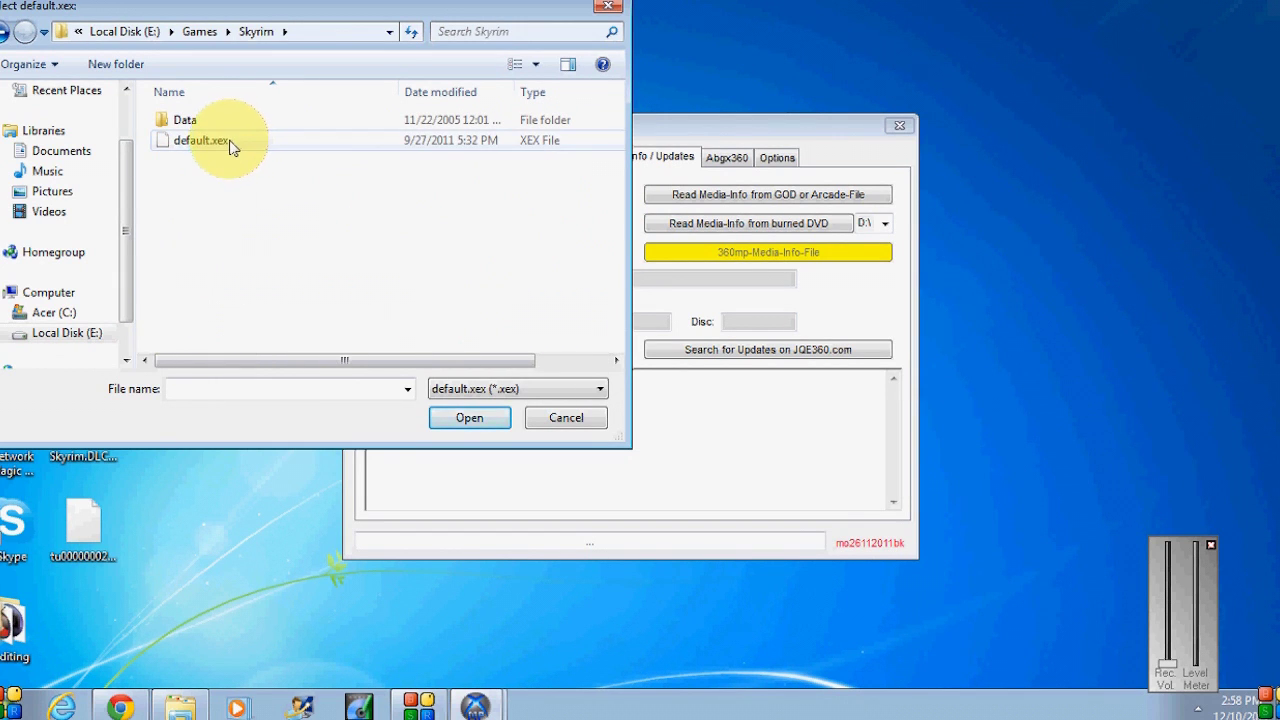
double_click(229, 142)
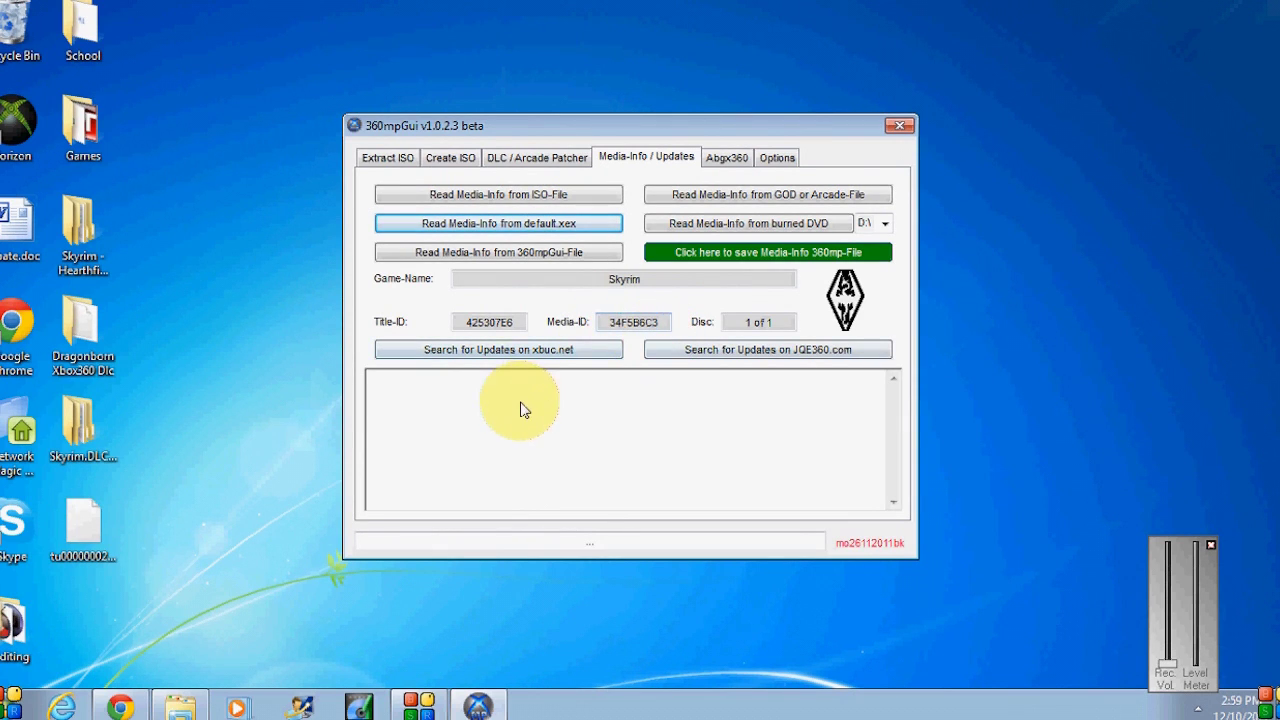
Search xbuc.net for Skyrim updates, review the title updates and their direct download links, and close 360mpGui
left_click(525, 352)
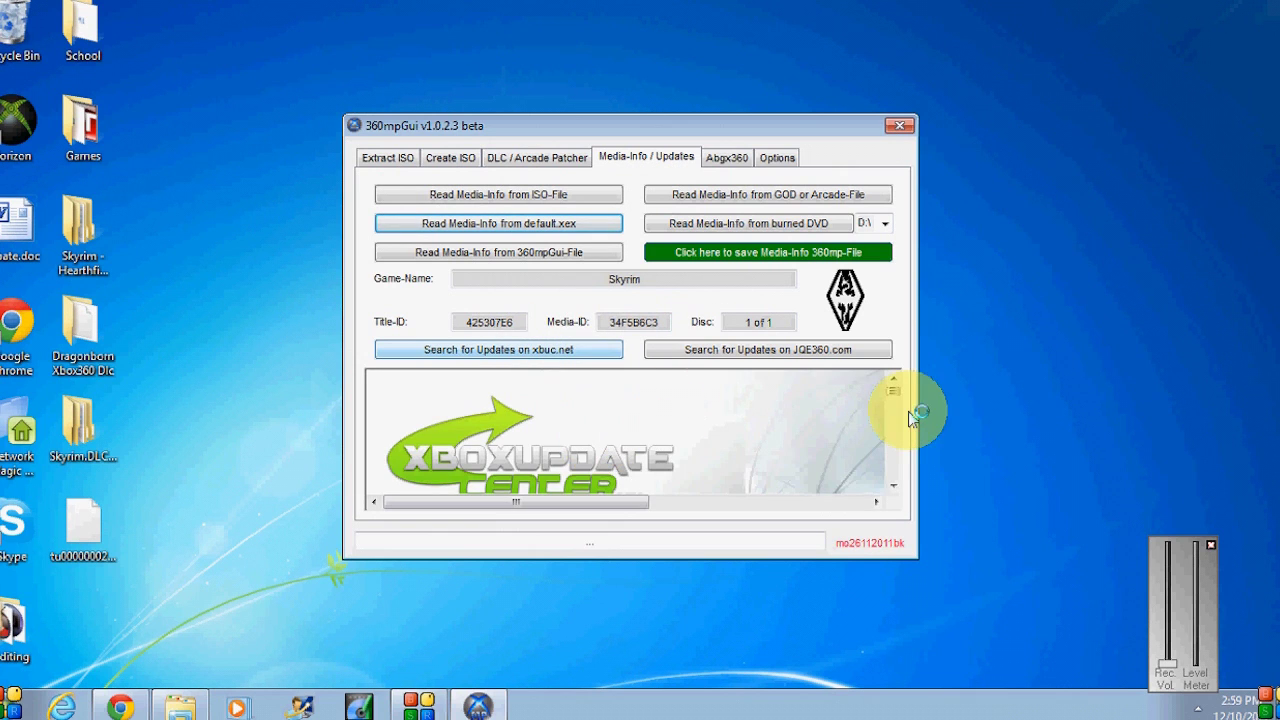
left_click_drag(900, 400, 896, 409)
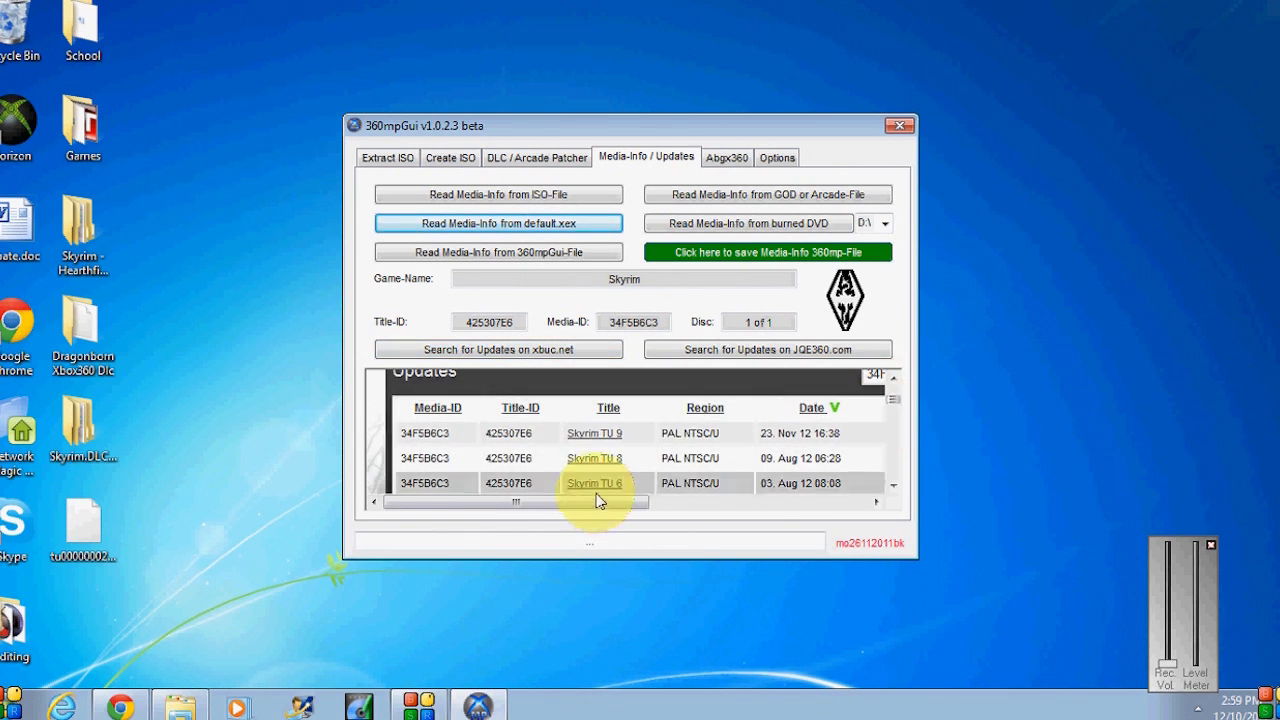
left_click_drag(604, 494, 691, 410)
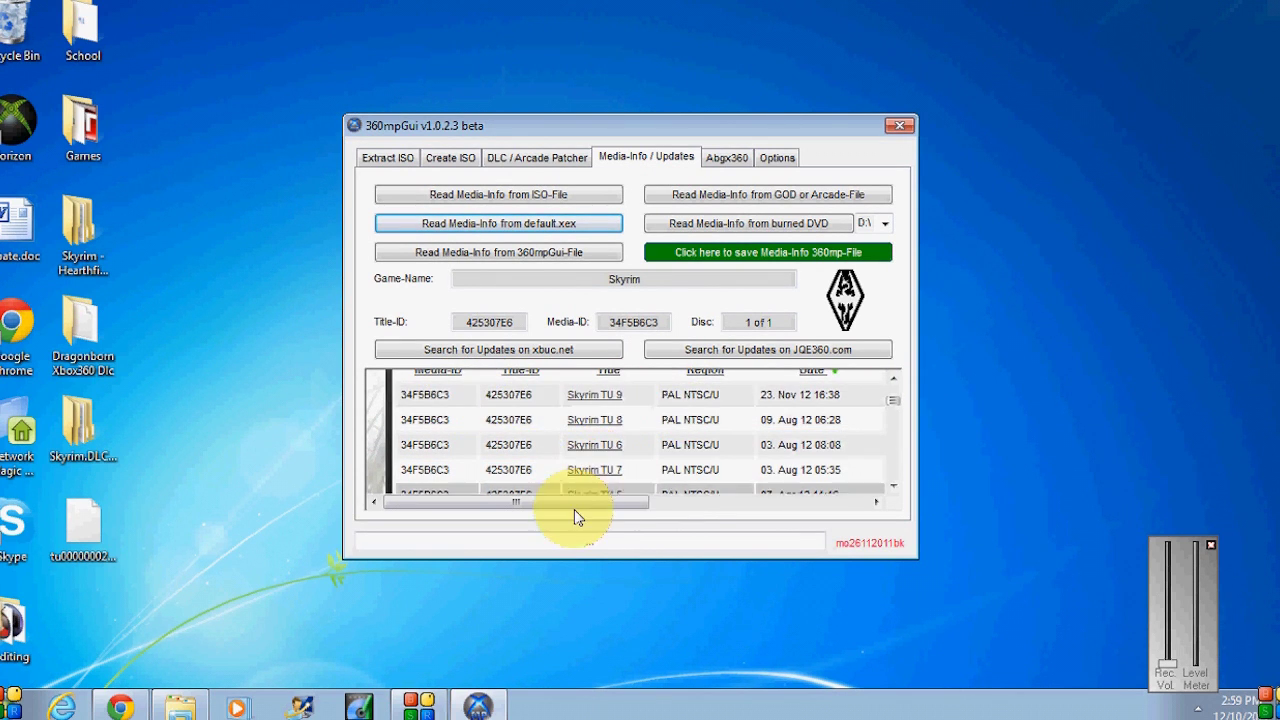
left_click_drag(581, 501, 716, 515)
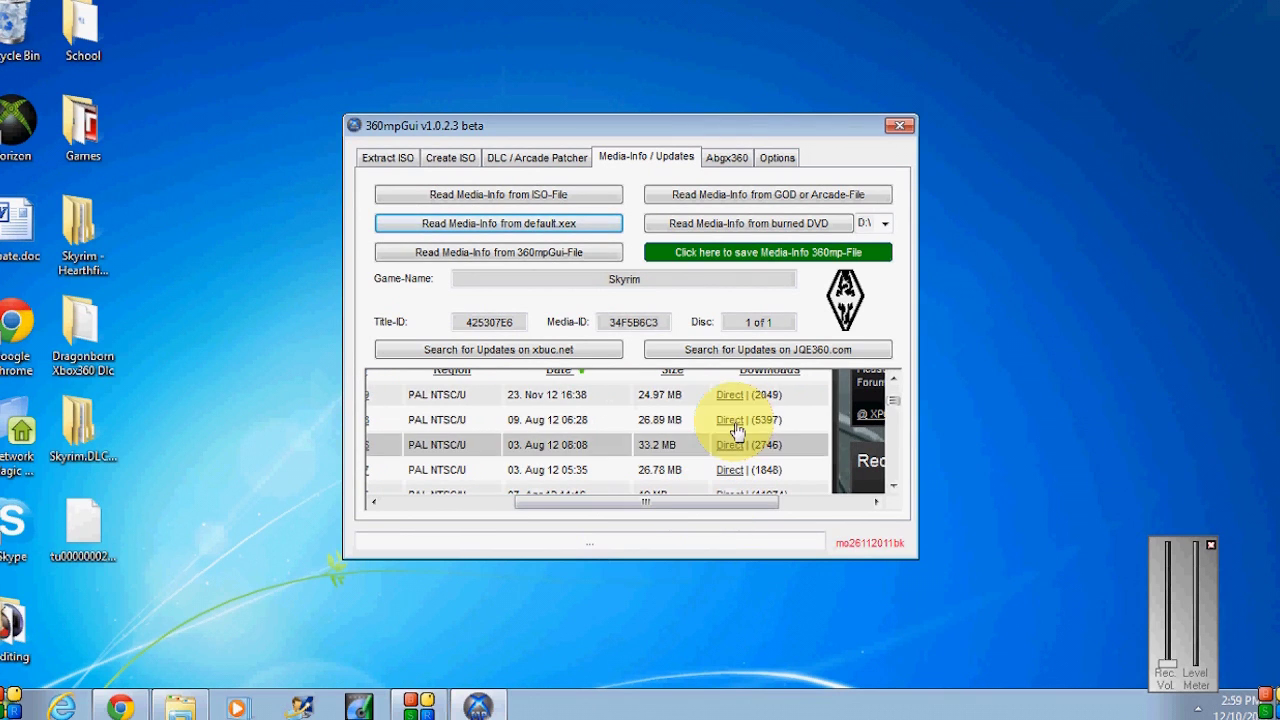
left_click(899, 127)
Inspect the desktop's tu00000002_00000000 file and the DLC file inside Skyrim.DLC.Dawnguard.RETAIL\425307E6\00000002, and close the folder
left_click(65, 564)
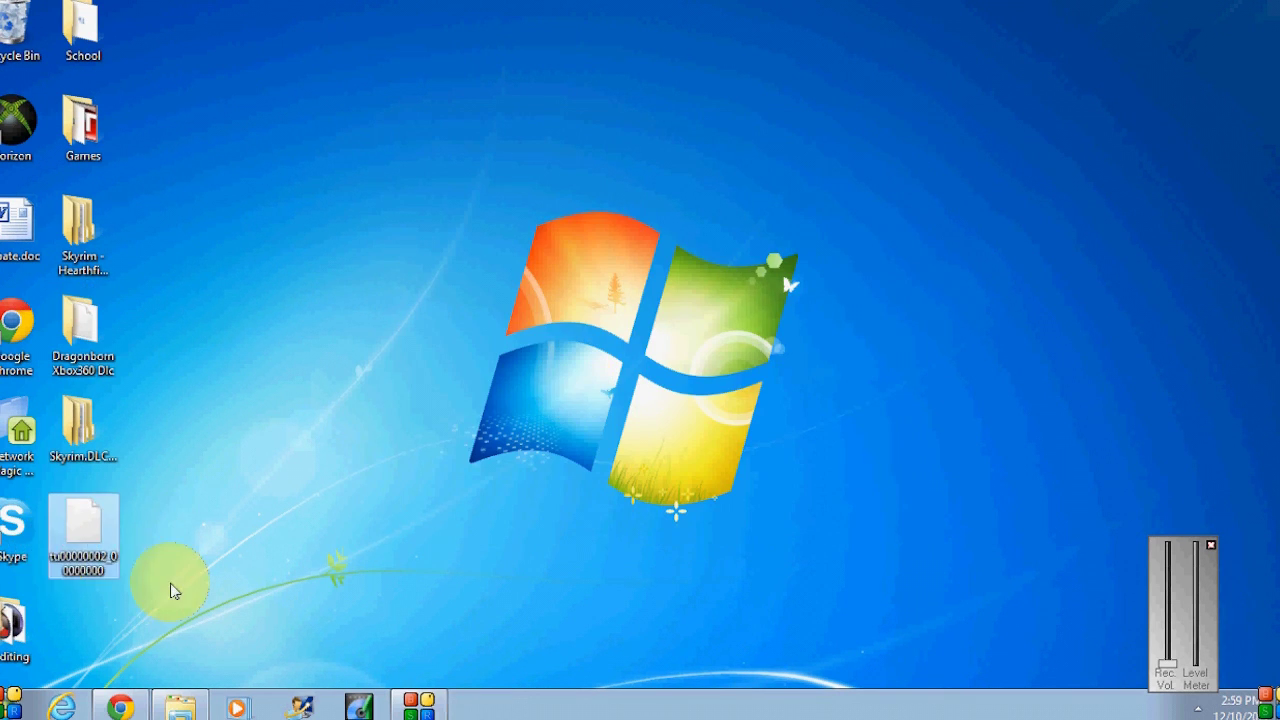
left_click(161, 617)
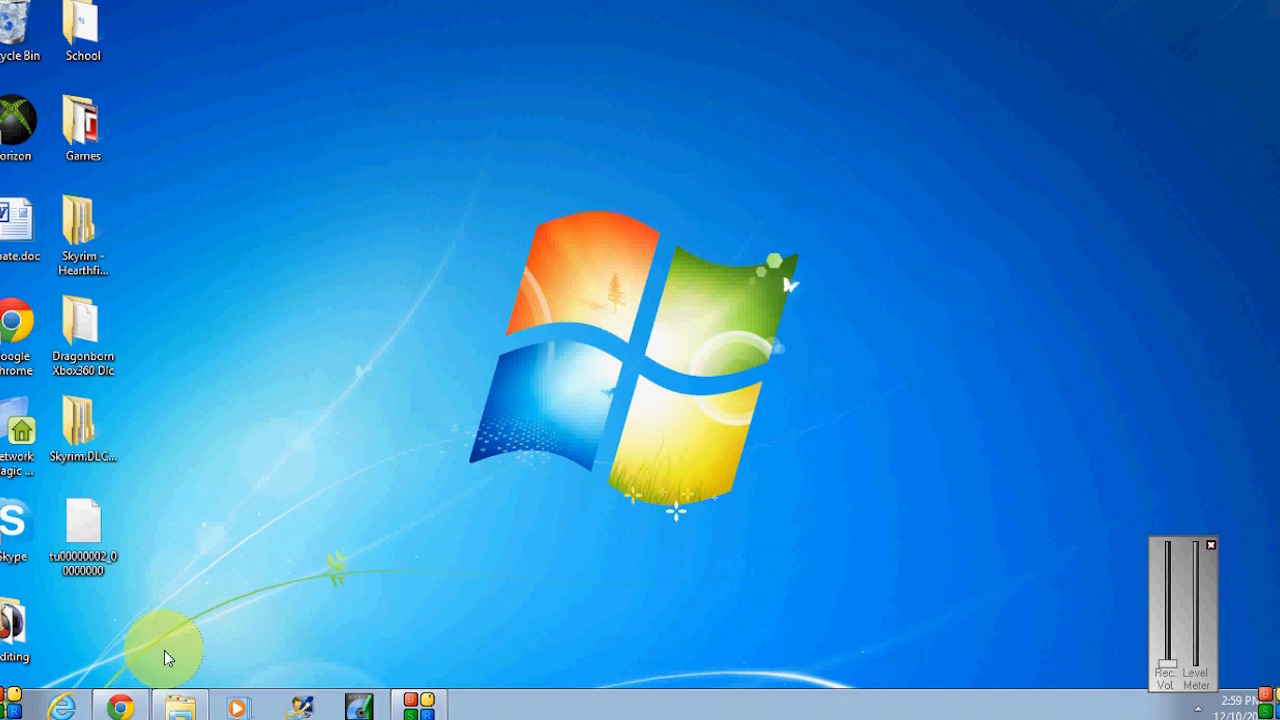
double_click(80, 428)
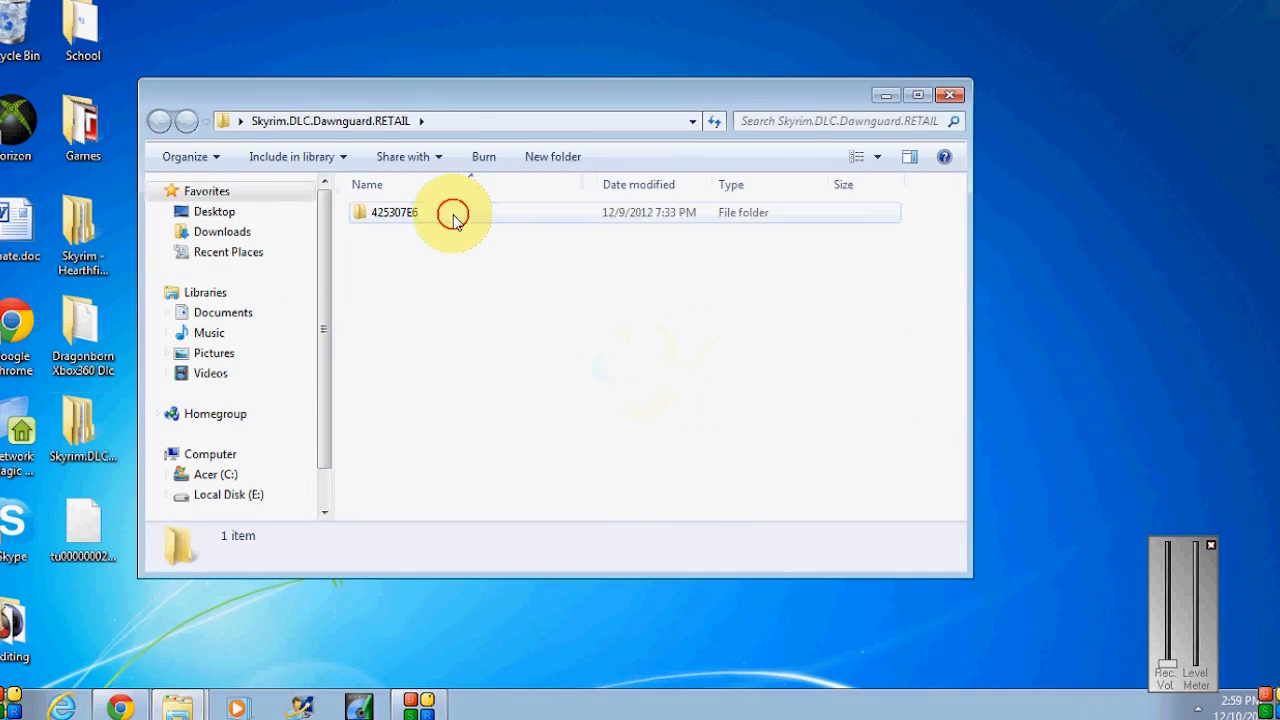
double_click(451, 214)
double_click(451, 214)
left_click(465, 210)
left_click_drag(465, 207, 508, 343)
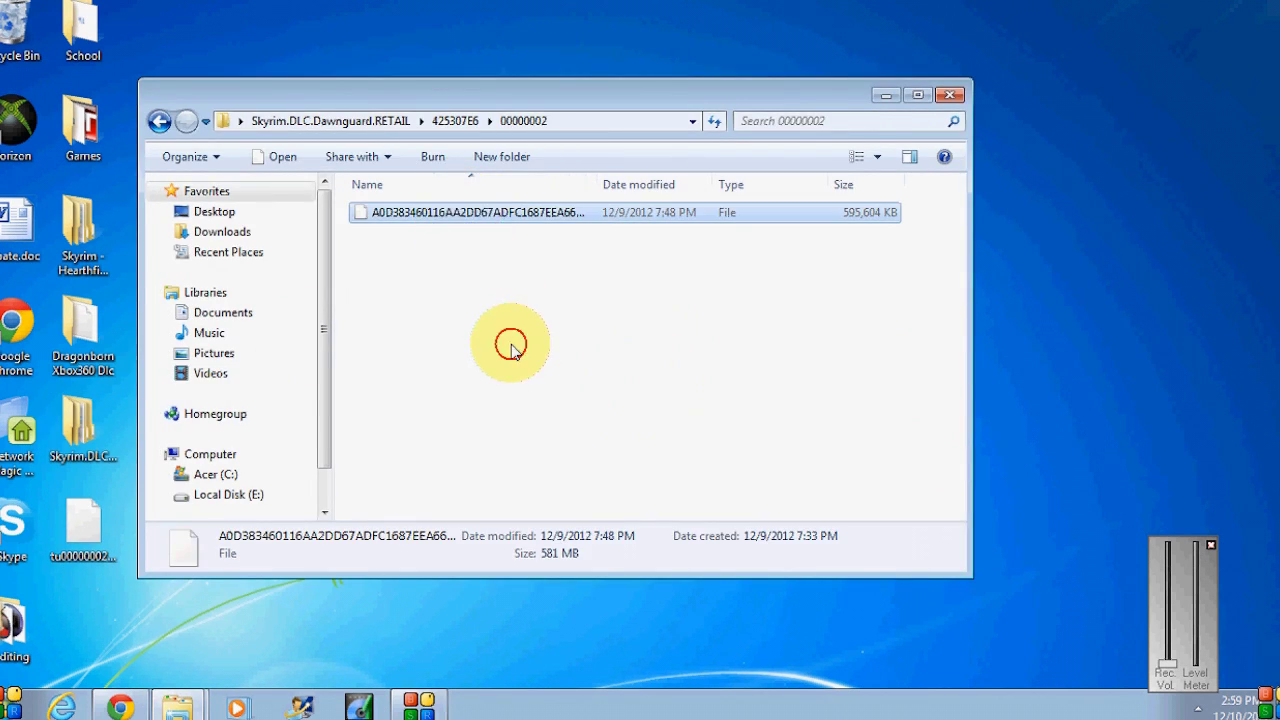
left_click(491, 209)
left_click(587, 313)
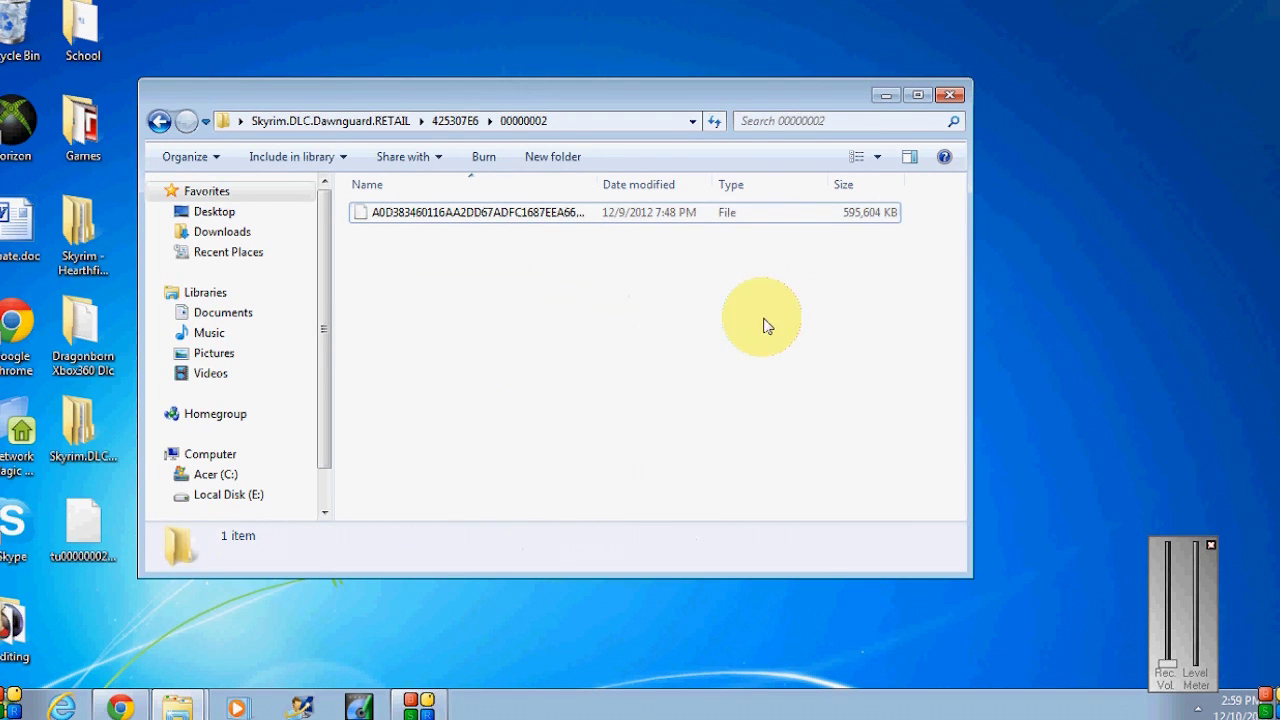
left_click(953, 106)
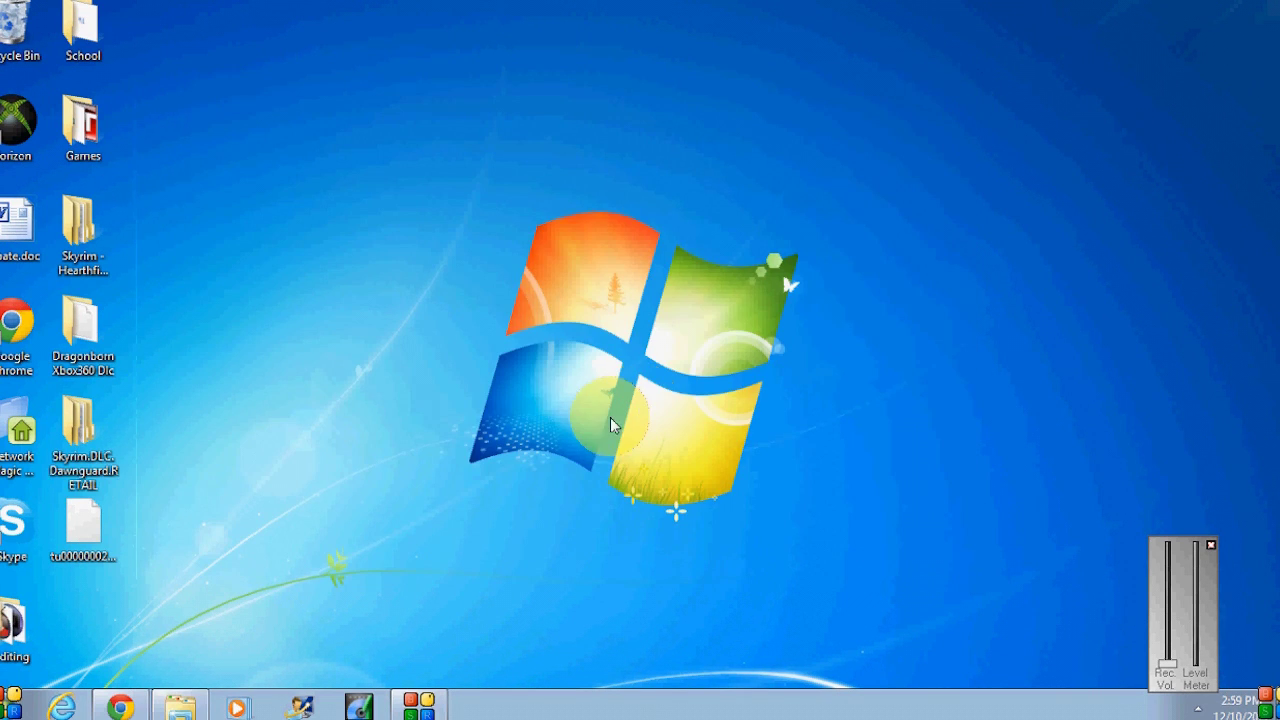
Check the copies of the title update and DLC files in the root of Local Disk (E:), and close its window
left_click(105, 525)
left_click(377, 575)
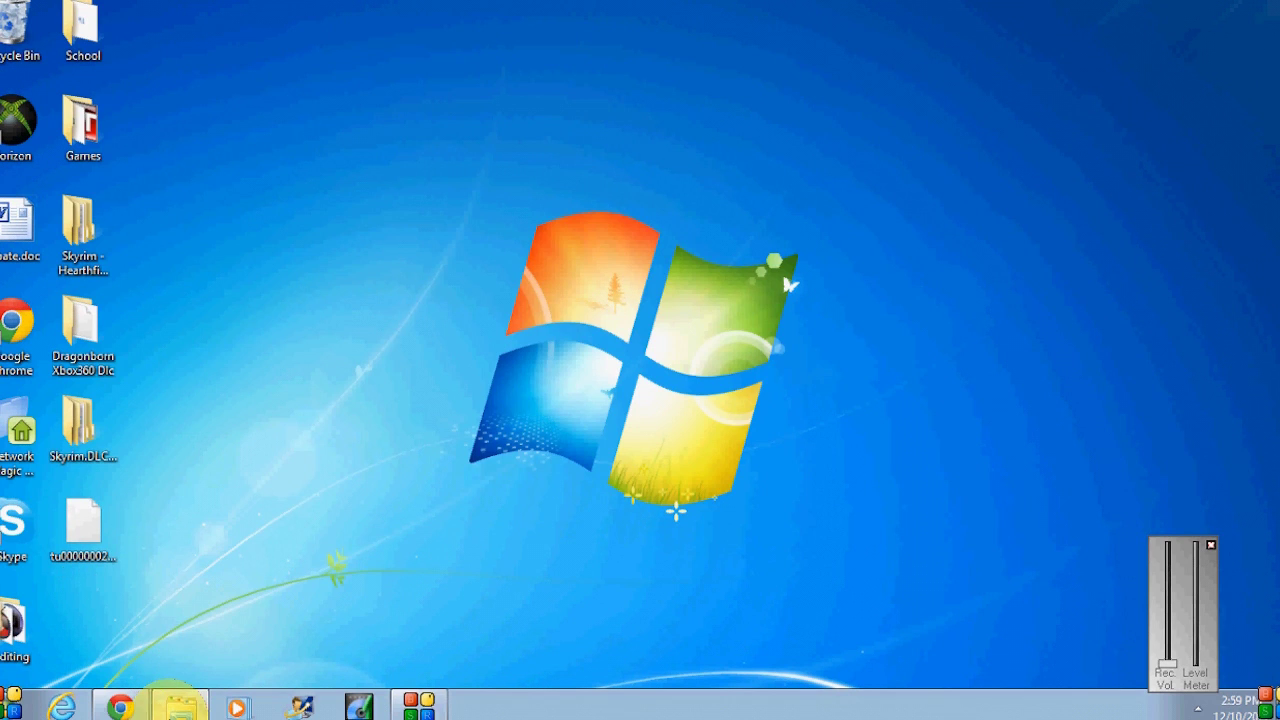
left_click(180, 705)
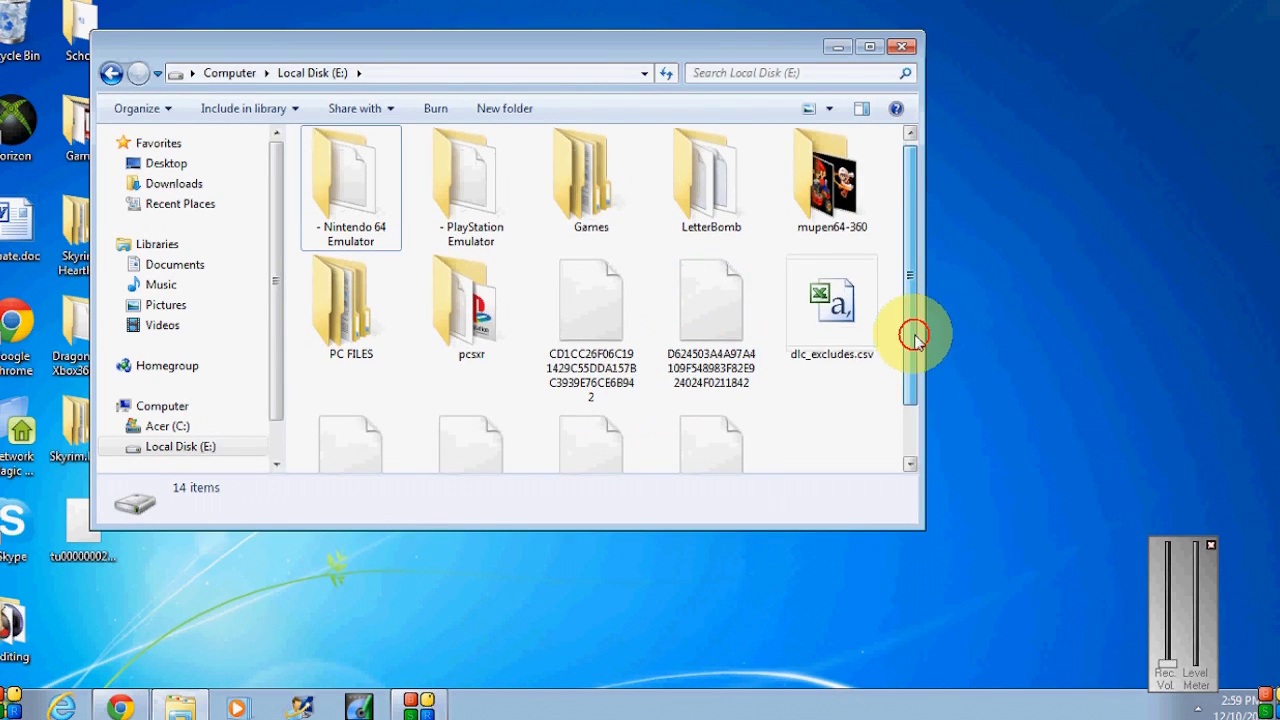
left_click_drag(914, 338, 851, 400)
left_click(472, 420)
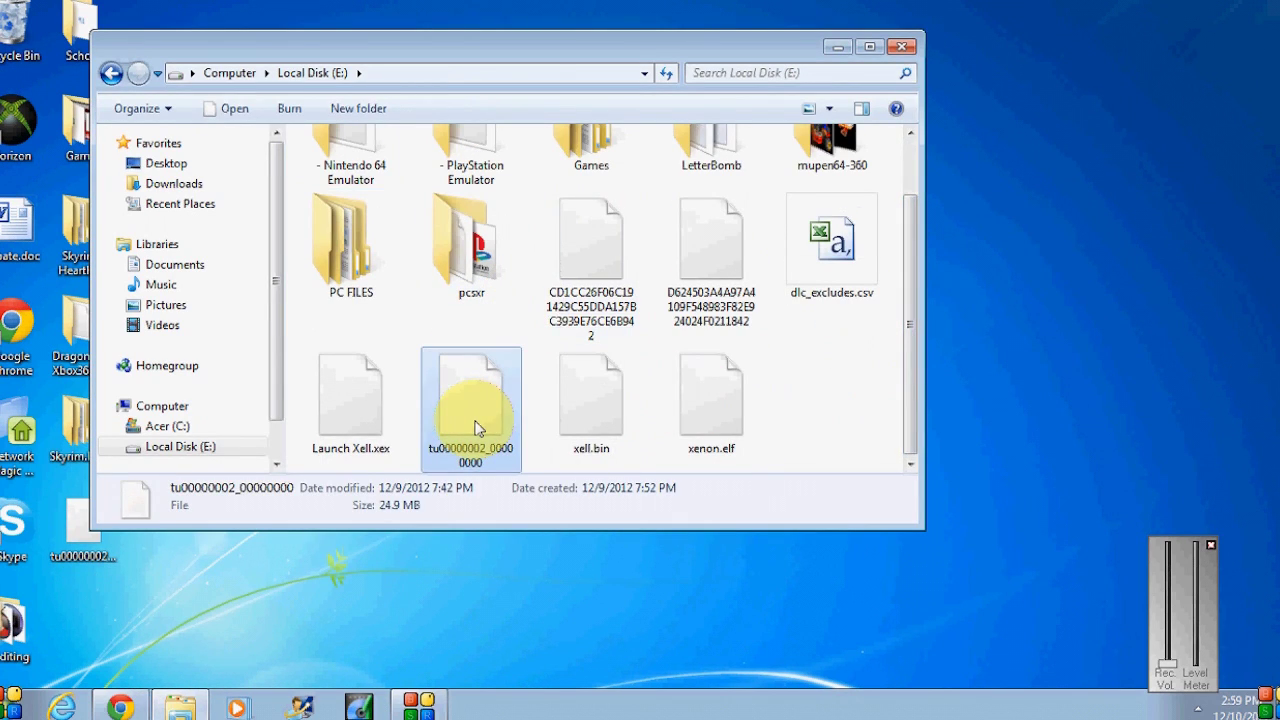
left_click(630, 276)
left_click(675, 278)
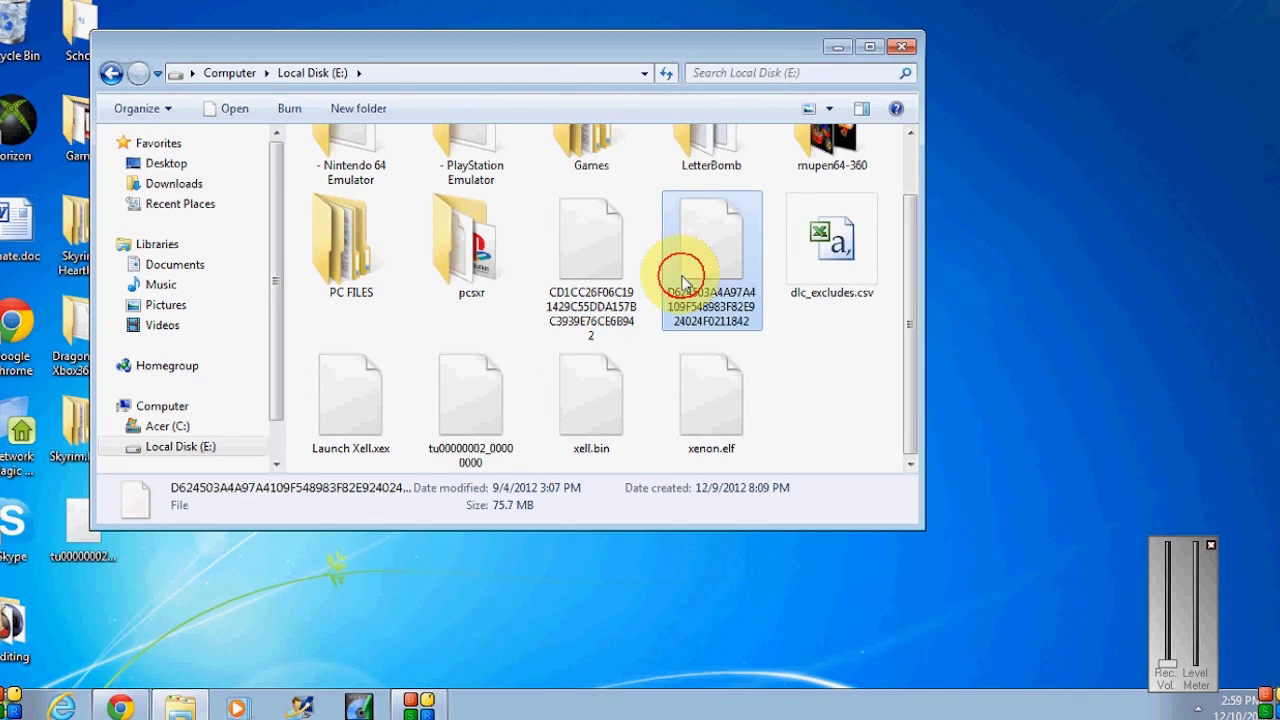
left_click(855, 410)
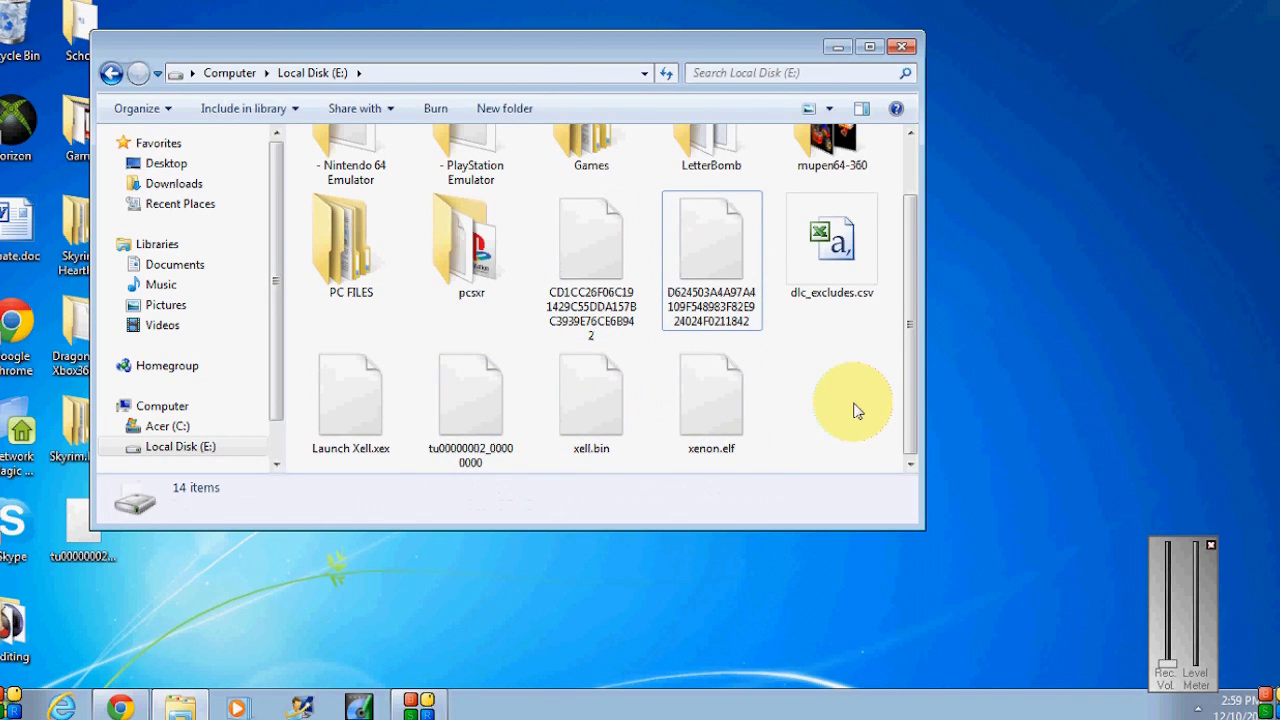
left_click(909, 50)
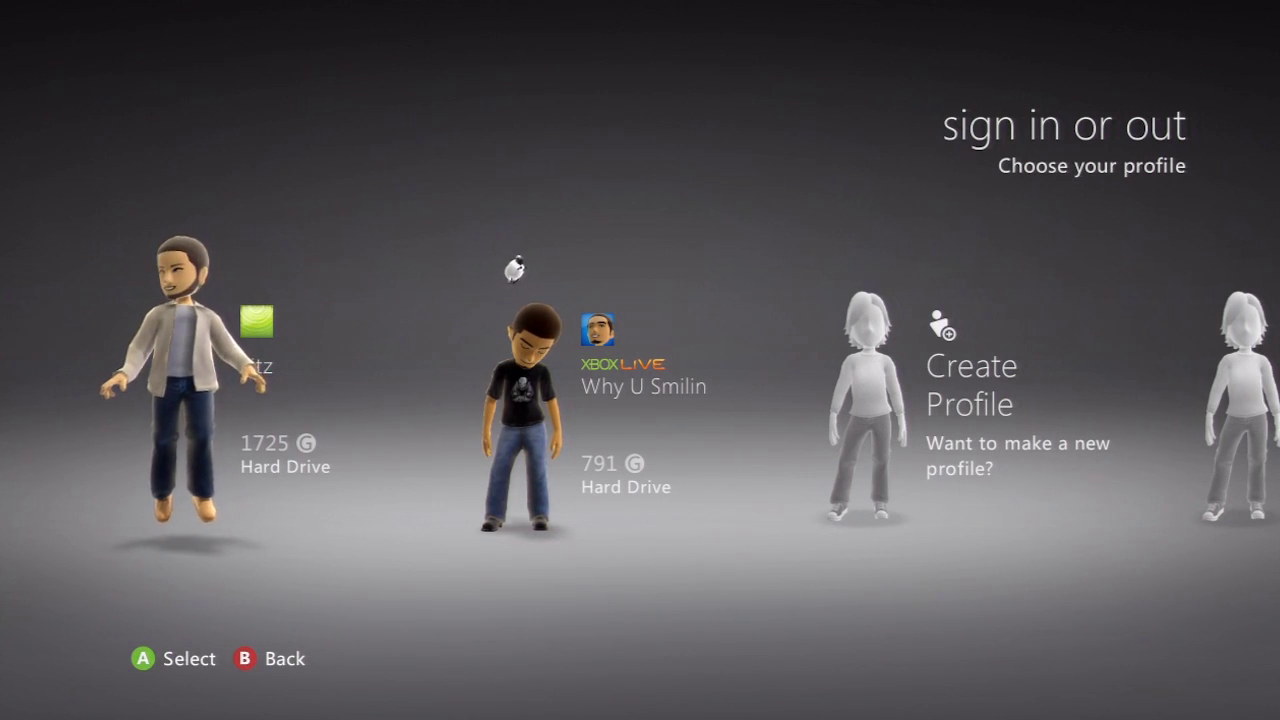
Sign in with the first hard drive profile on the Xbox 360 and go to the dashboard's games section
key("Return")
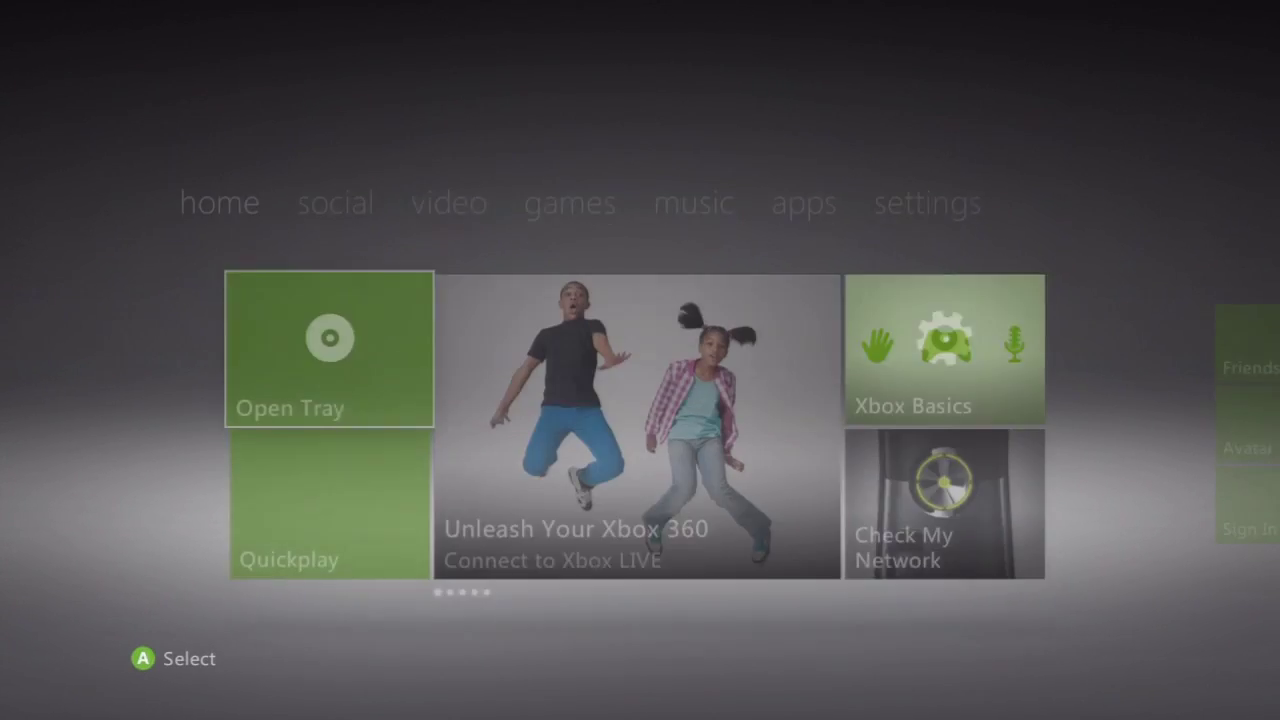
key("Right")
key("Right")
key("Right")
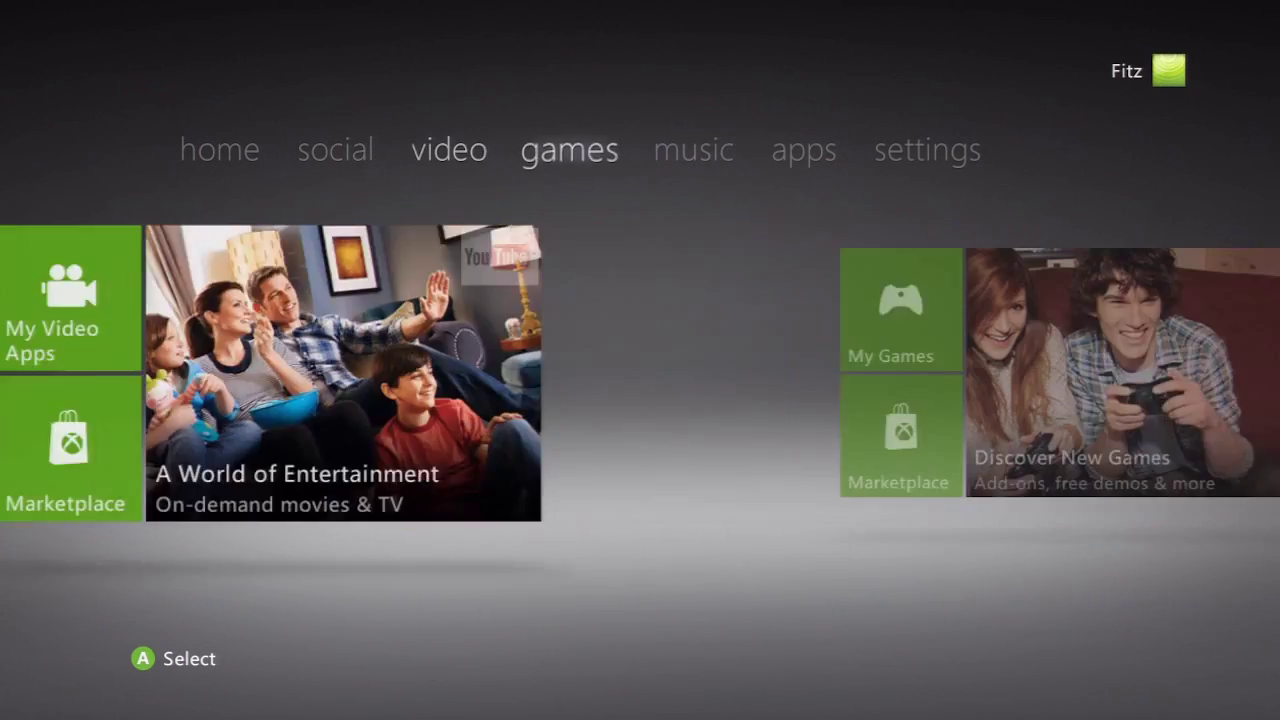
Launch XeXMenu from the My Games collection
key("Return")
key("Right")
key("Right")
key("Right")
key("Right")
key("Right")
key("Right")
key("Right")
key("Right")
key("Right")
key("Right")
key("Right")
key("Right")
key("Right")
key("Right")
key("Right")
key("Right")
key("Right")
key("Right")
key("Right")
key("Right")
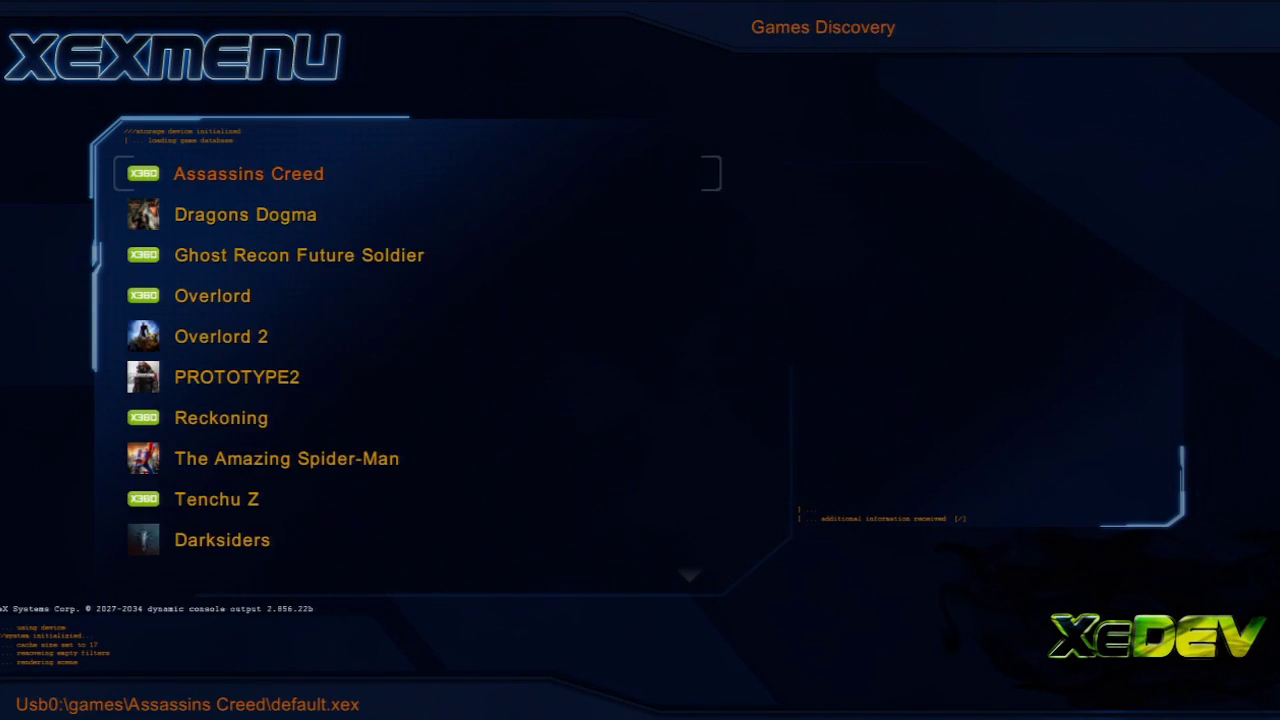
Copy the title update file tu00000002_00000000 from the root of Usb0
key("Down")
key("Down")
key("Down")
key("Down")
key("Down")
key("Down")
key("Down")
key("Down")
key("Down")
key("Down")
key("Down")
key("Down")
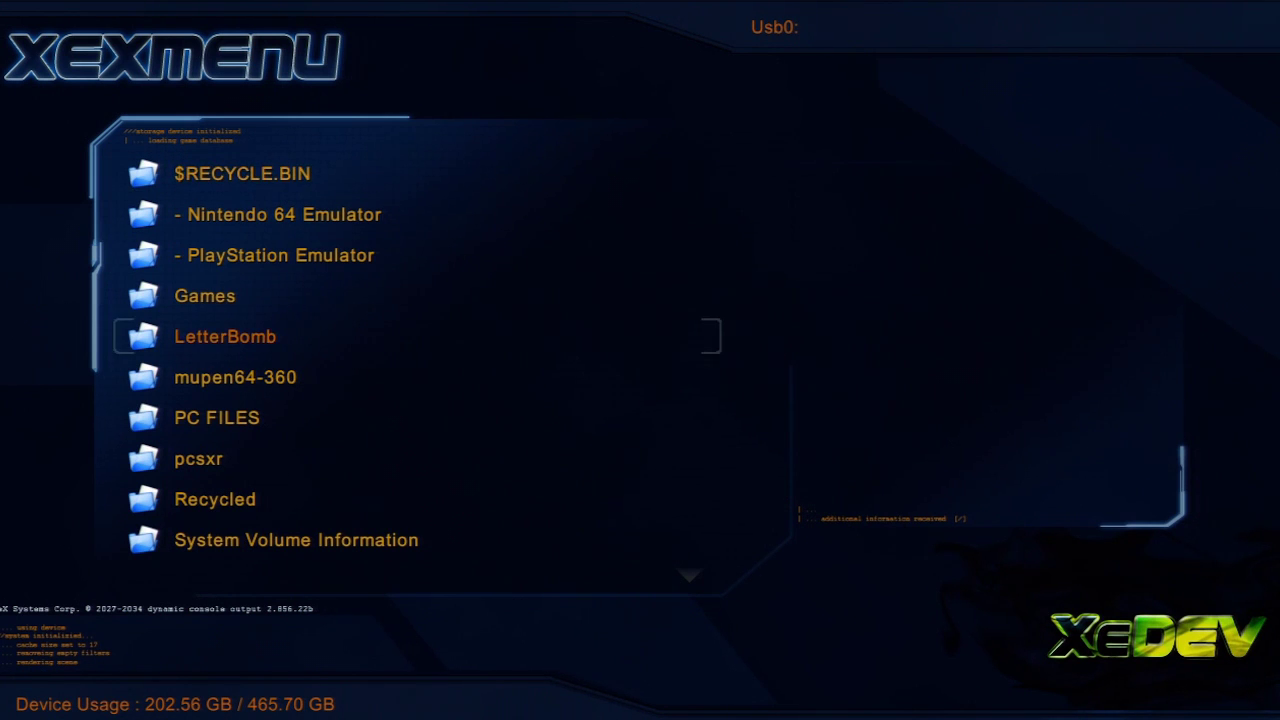
key("Down")
key("Down")
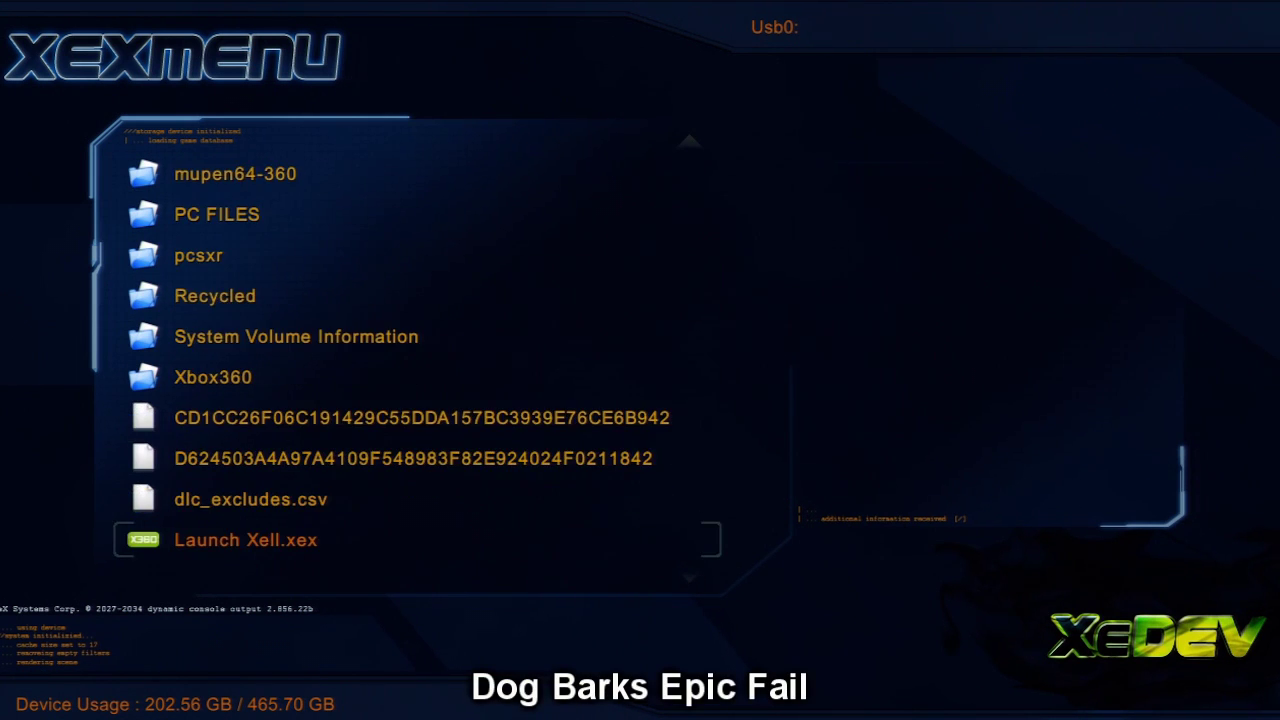
key("Up")
key("Up")
key("Down")
key("Down")
key("Down")
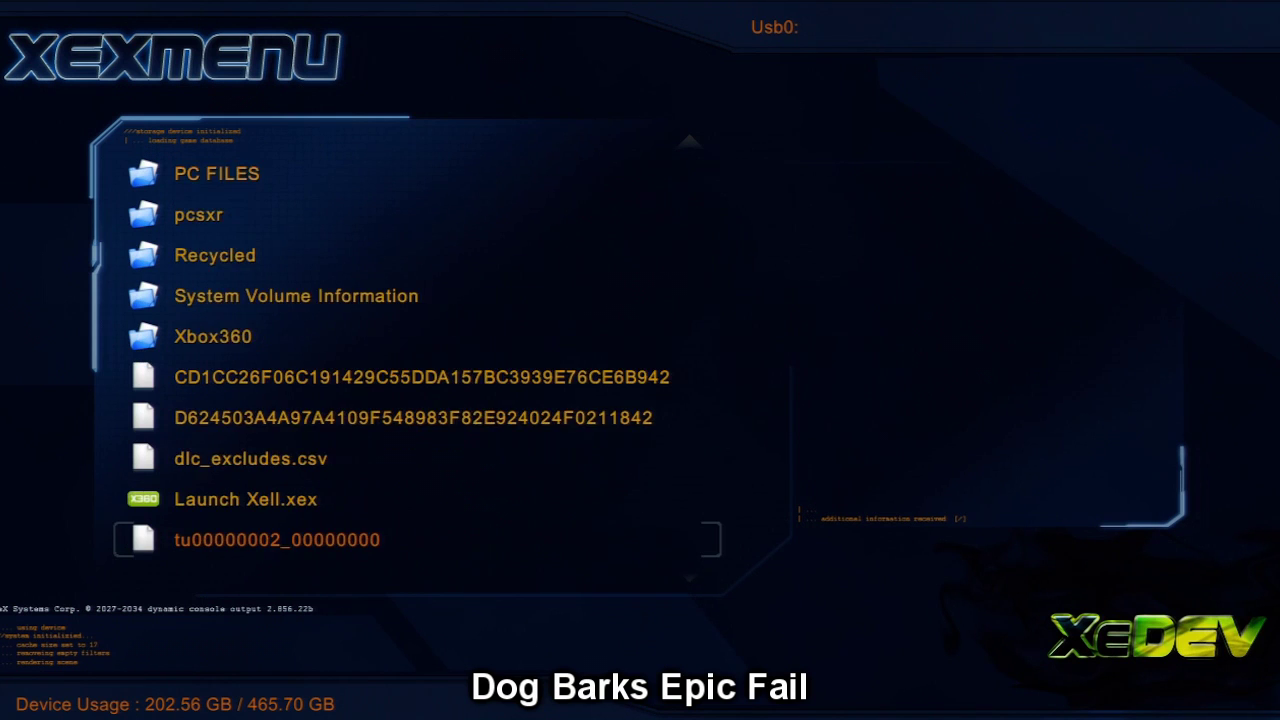
key("y")
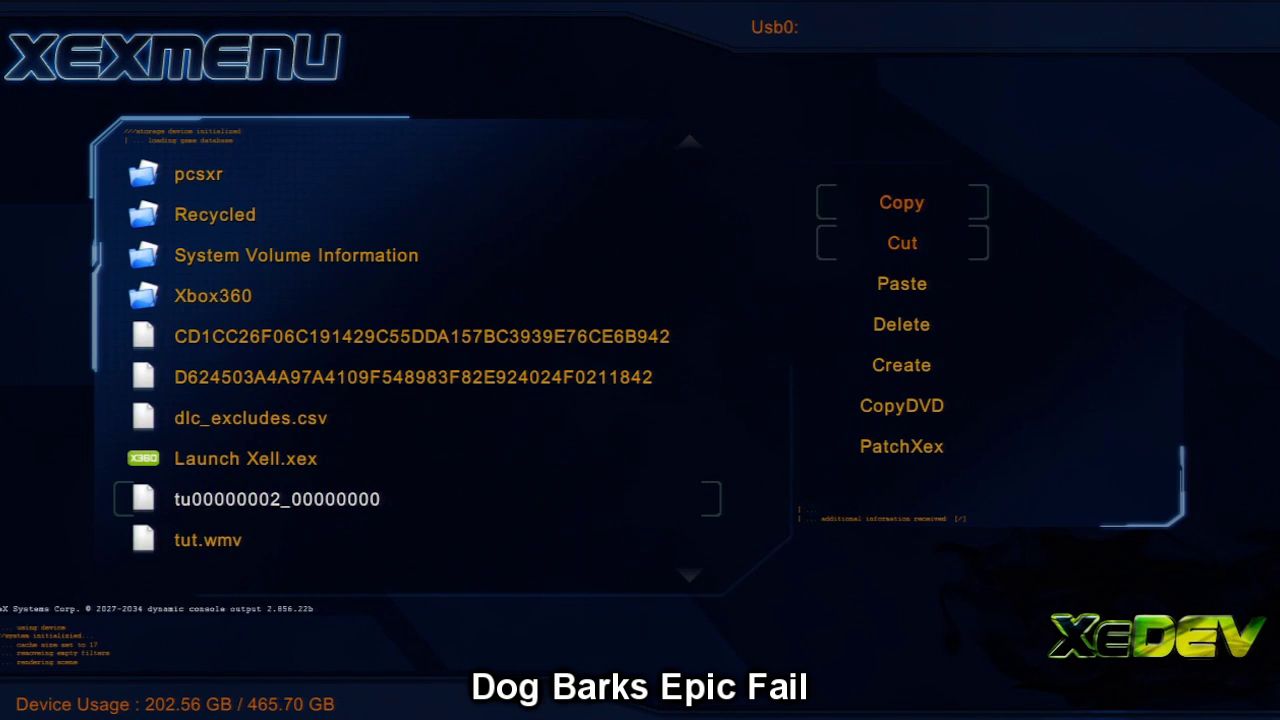
key("Return")
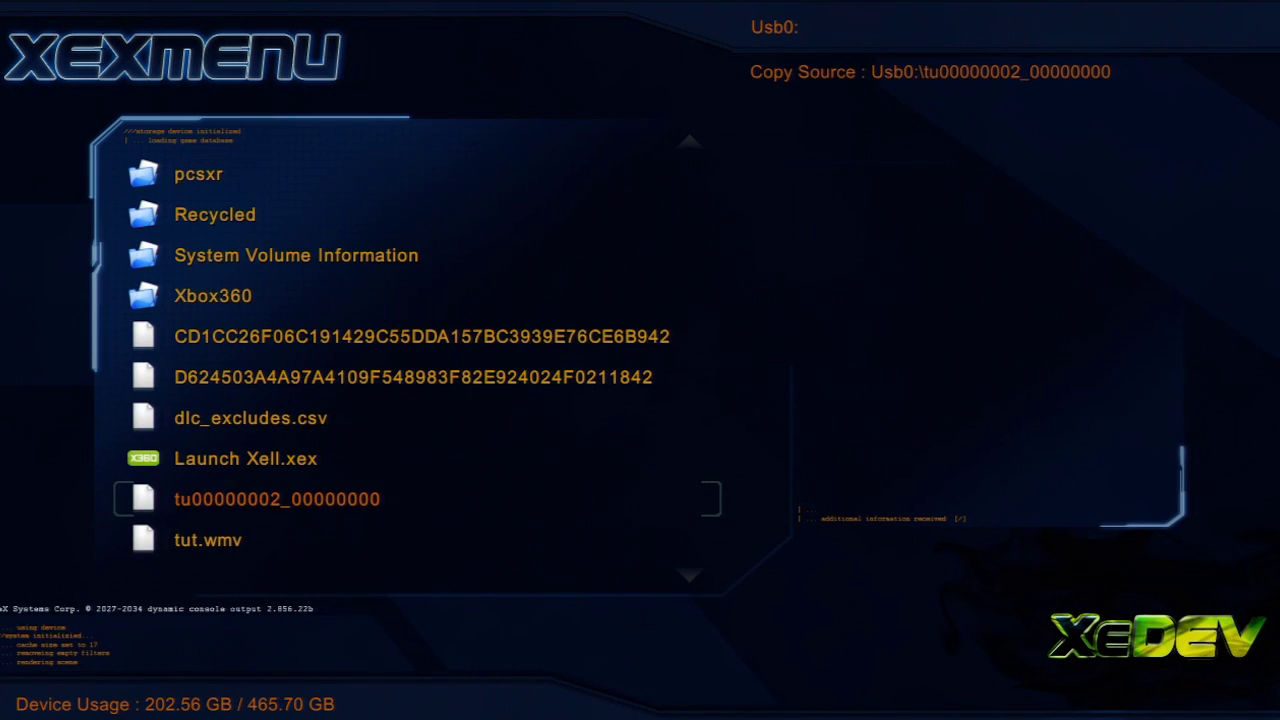
key("Page_Down")
key("Page_Down")
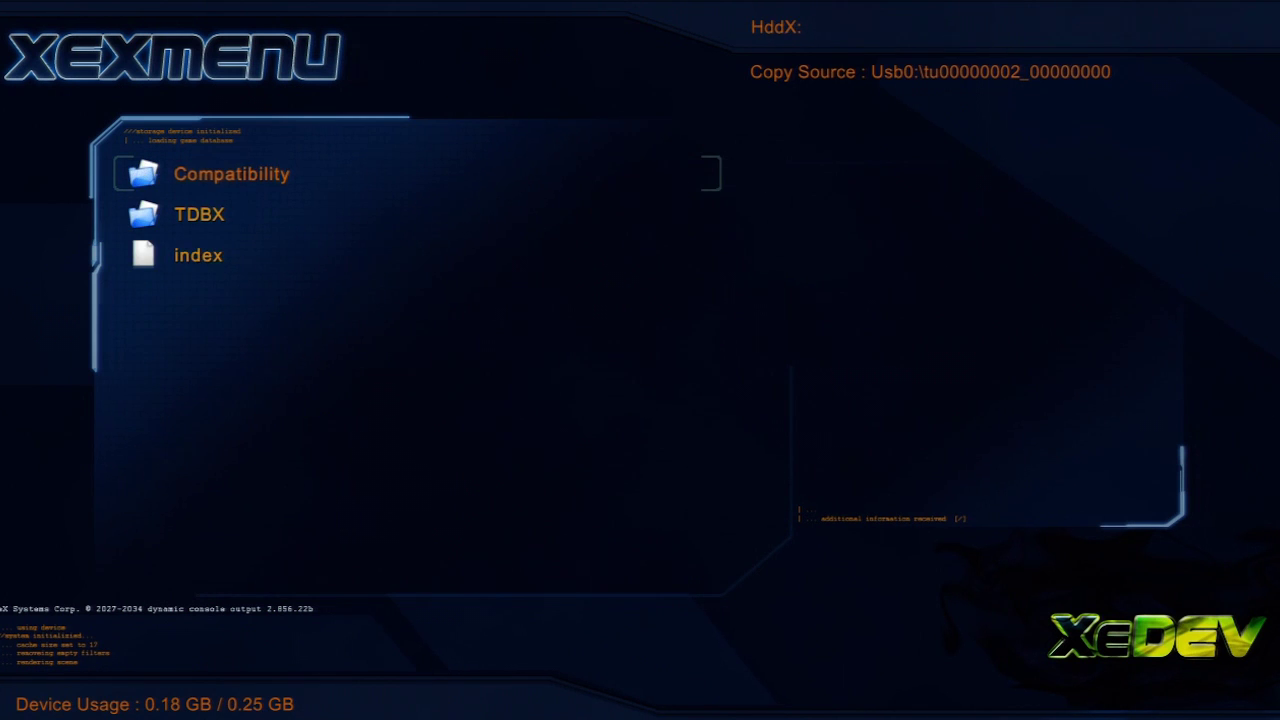
key("Page_Down")
key("Down")
key("Down")
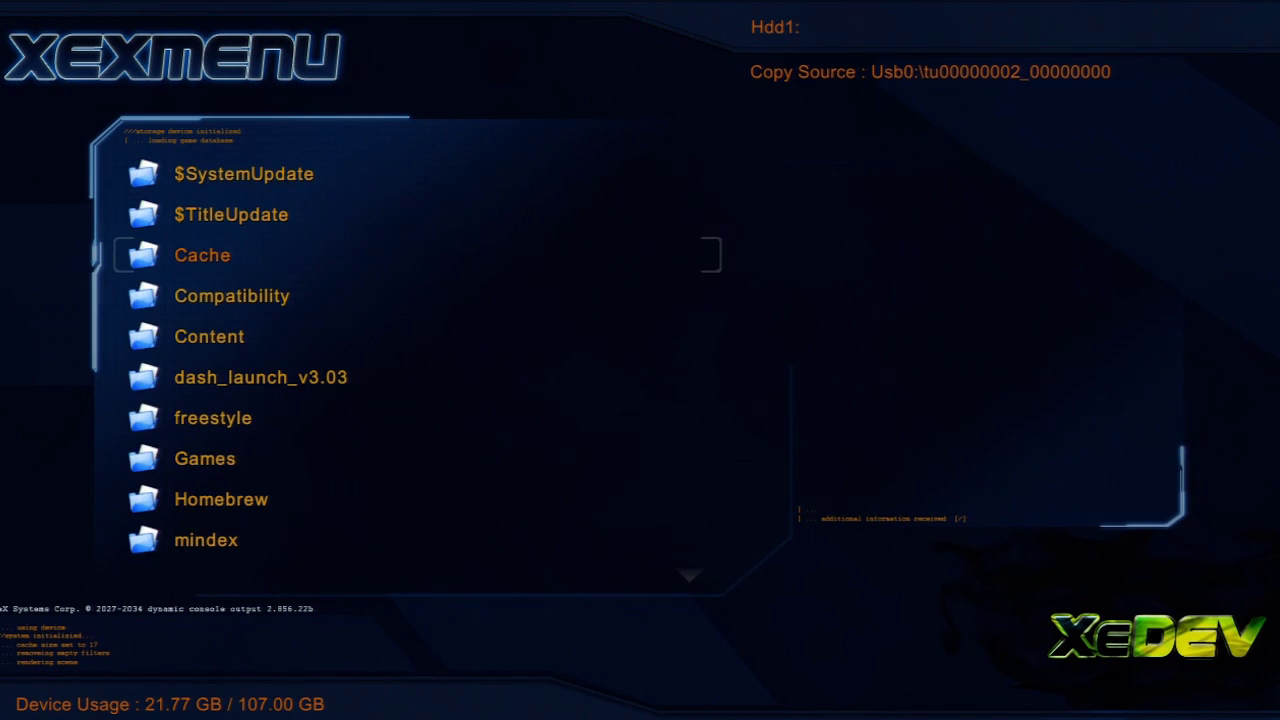
key("Return")
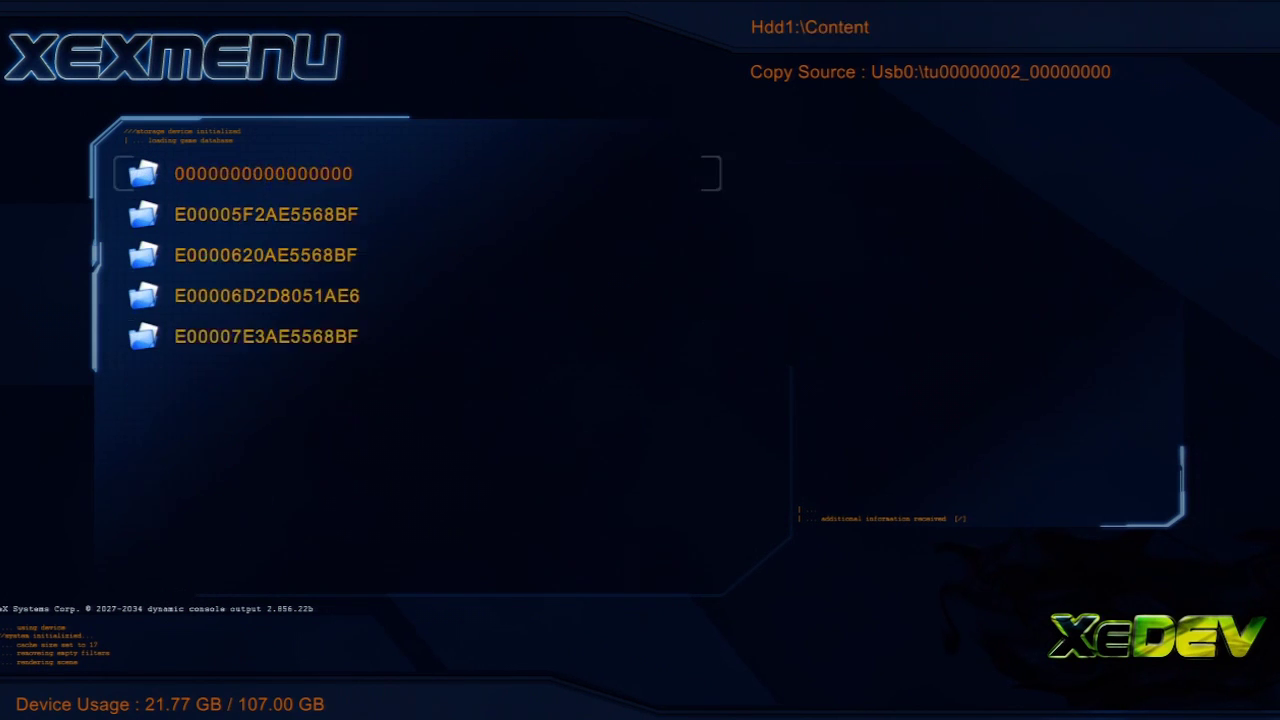
key("Return")
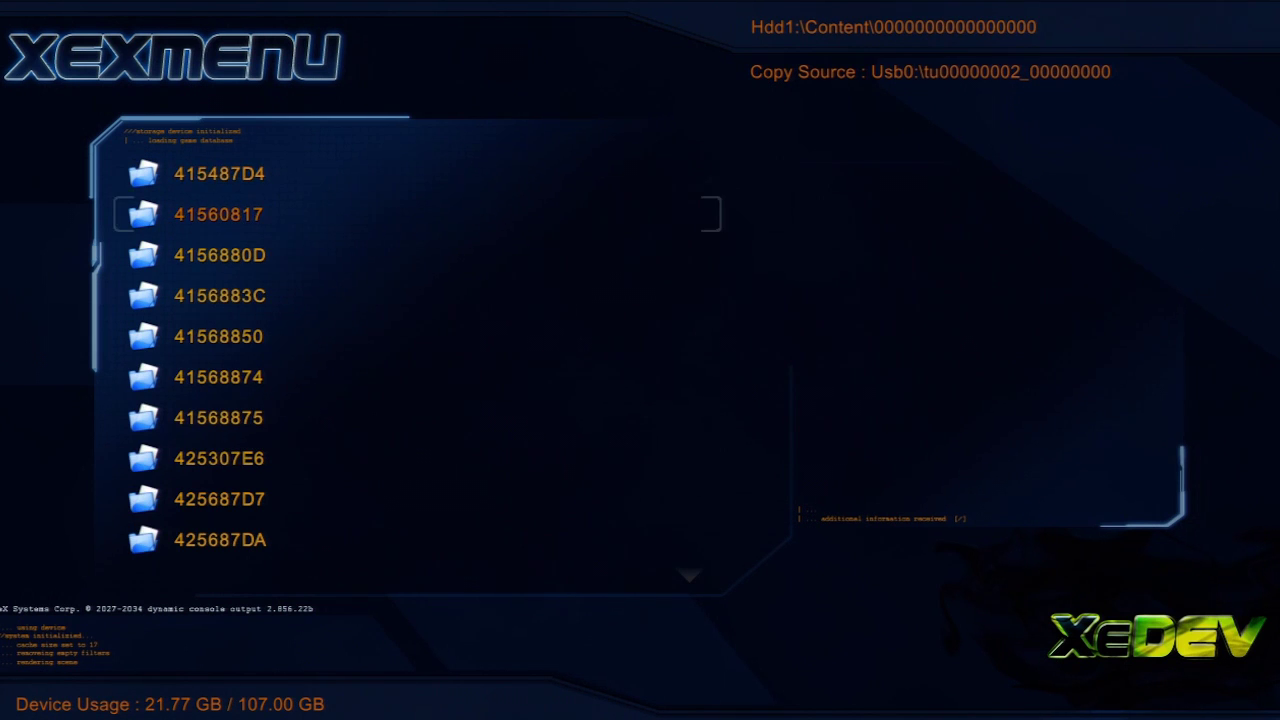
key("Return")
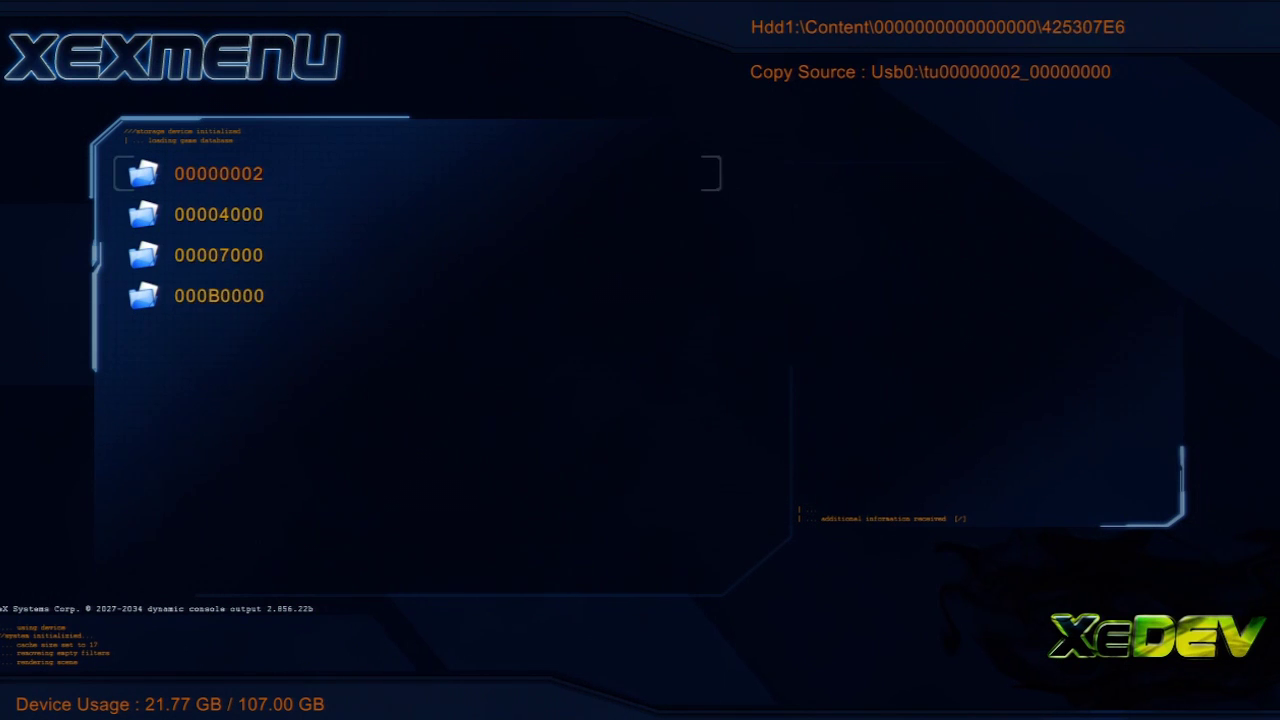
Look inside the 00007000 folder of 425307E6, and open the title update folder 000B0000
key("Down")
key("Down")
key("Up")
key("Return")
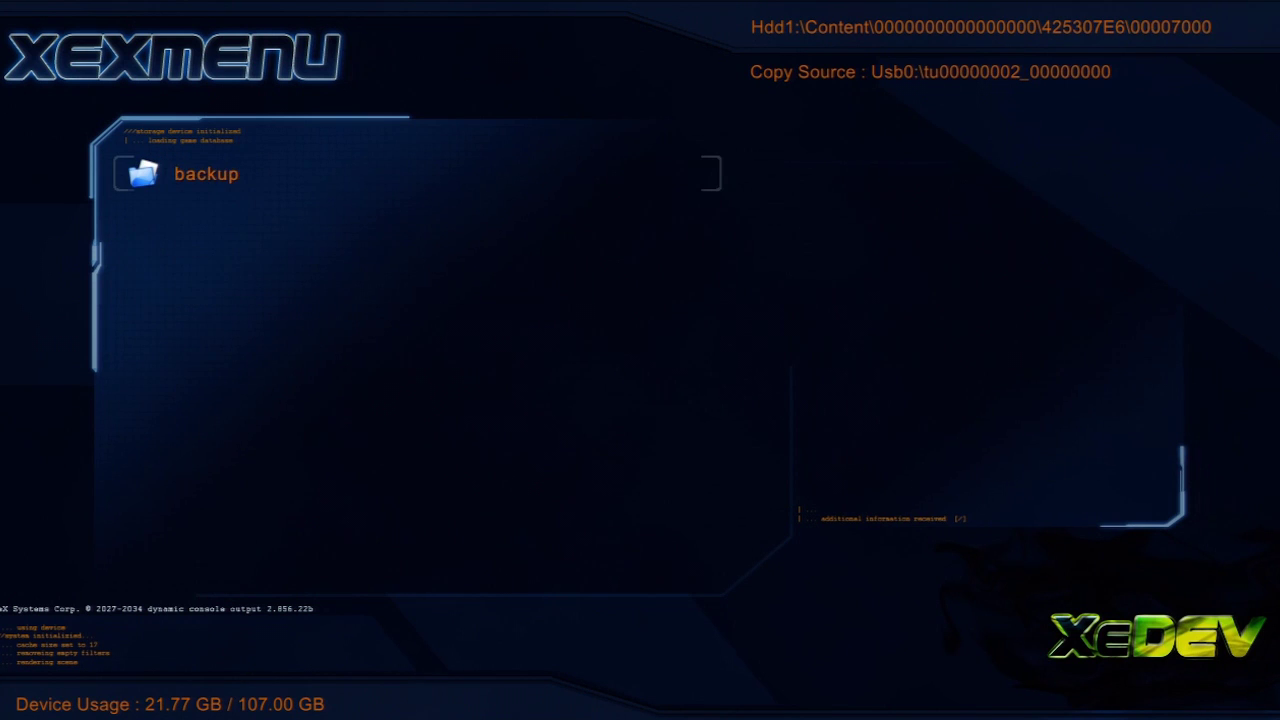
key("Escape")
key("Down")
key("Down")
key("Return")
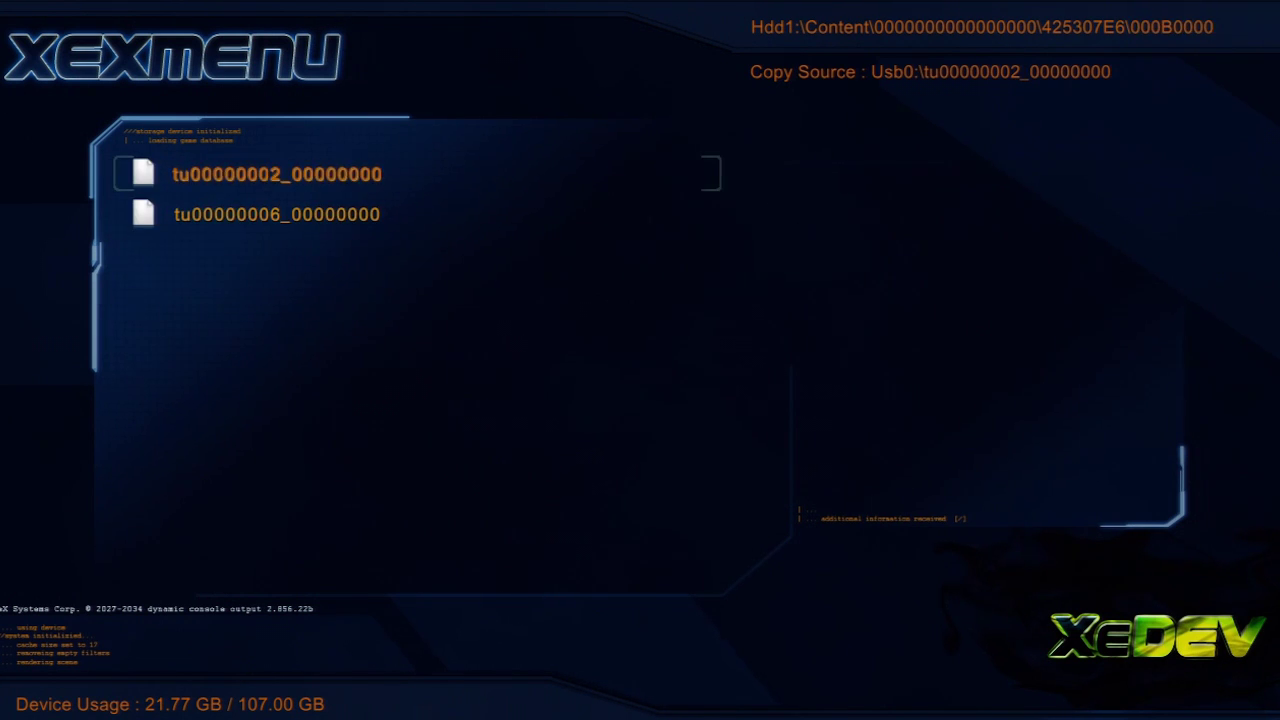
Leave the Hdd1 content folders and return to the root of Usb0
key("Escape")
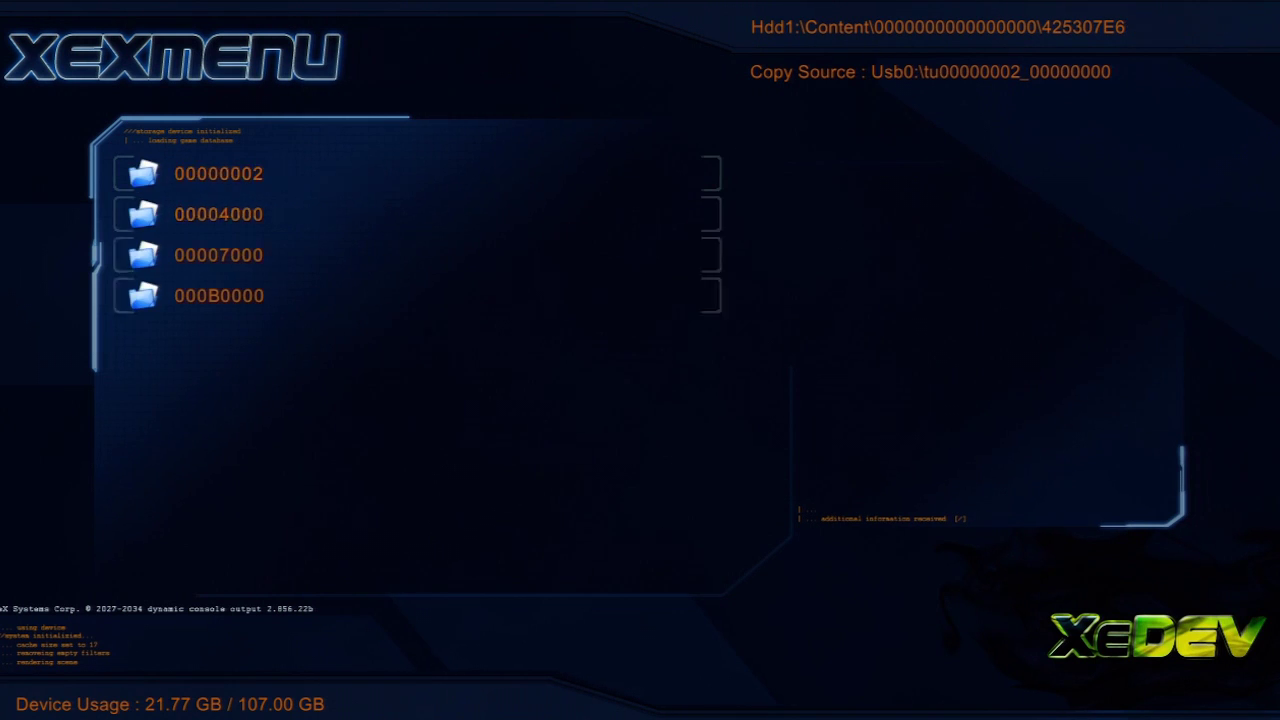
key("Escape")
key("Escape")
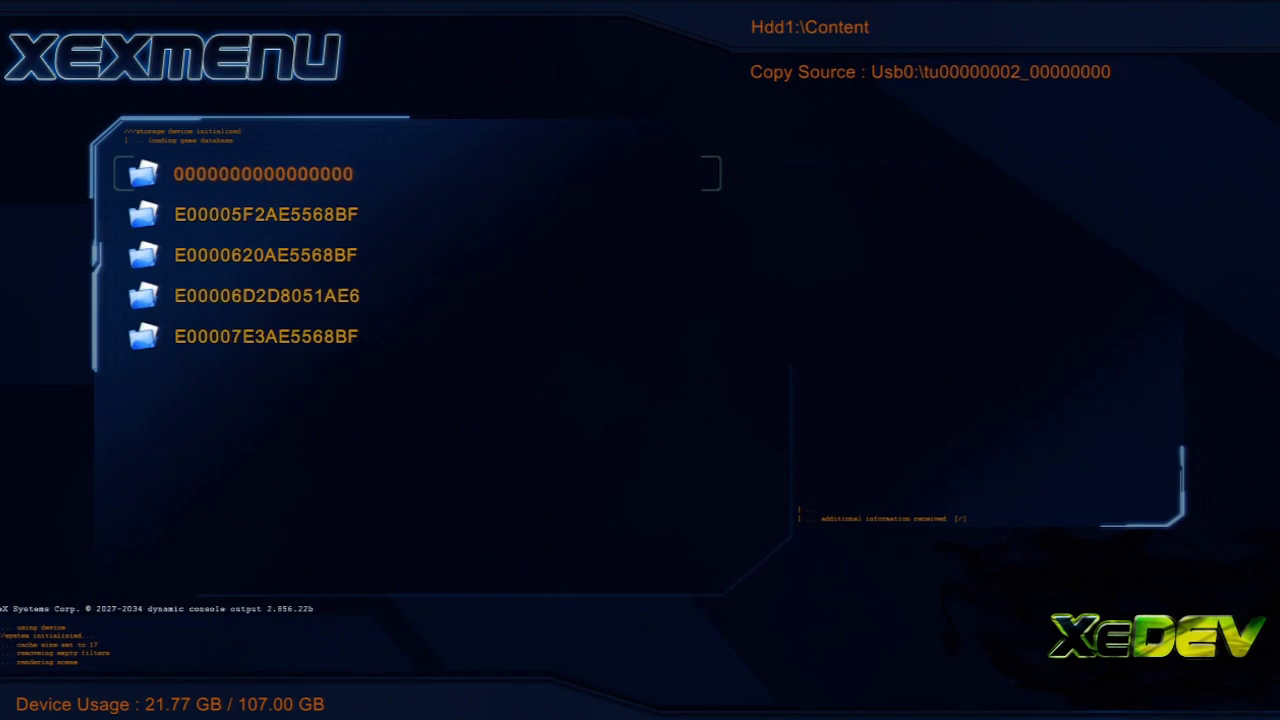
key("Escape")
key("Page_Down")
key("Page_Down")
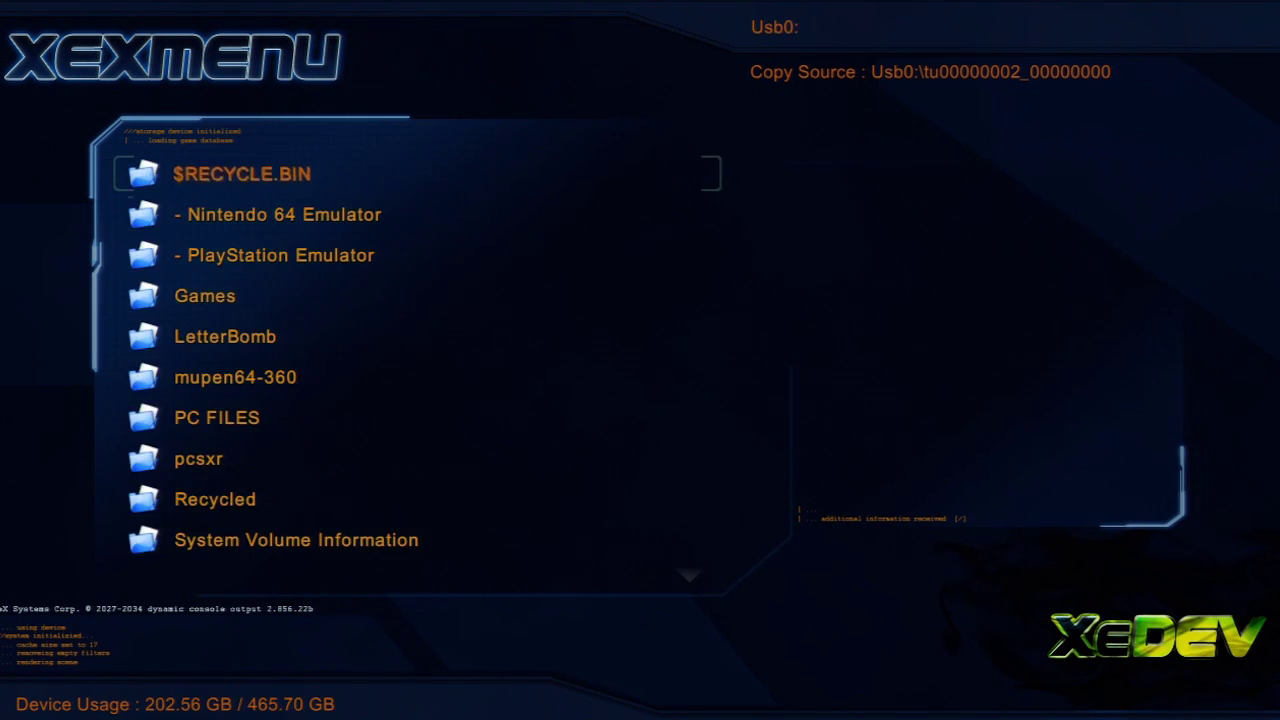
Copy the DLC file CD1CC26F06C191429C55DDA157BC3939E76CE6B942 from the root of Usb0
key("Down")
key("Down")
key("Down")
key("Down")
key("Down")
key("Down")
key("Down")
key("Down")
key("Down")
key("Down")
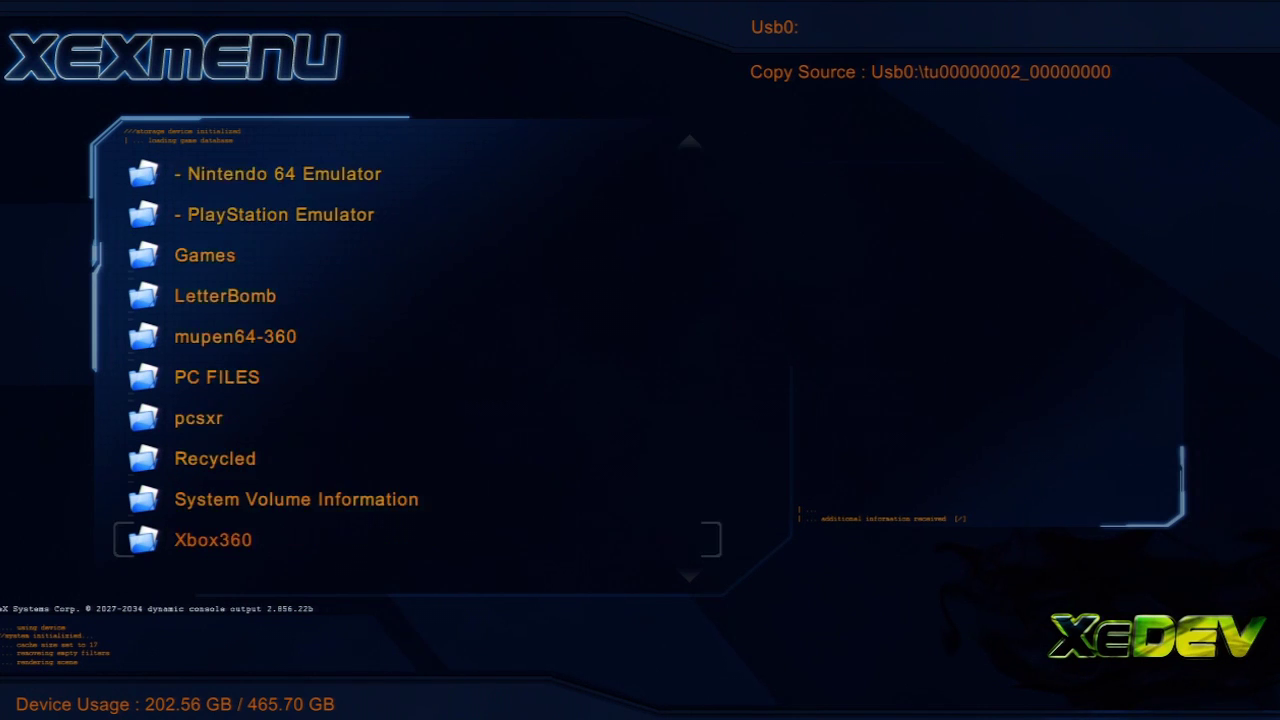
key("Down")
key("Down")
key("Up")
key("Menu")
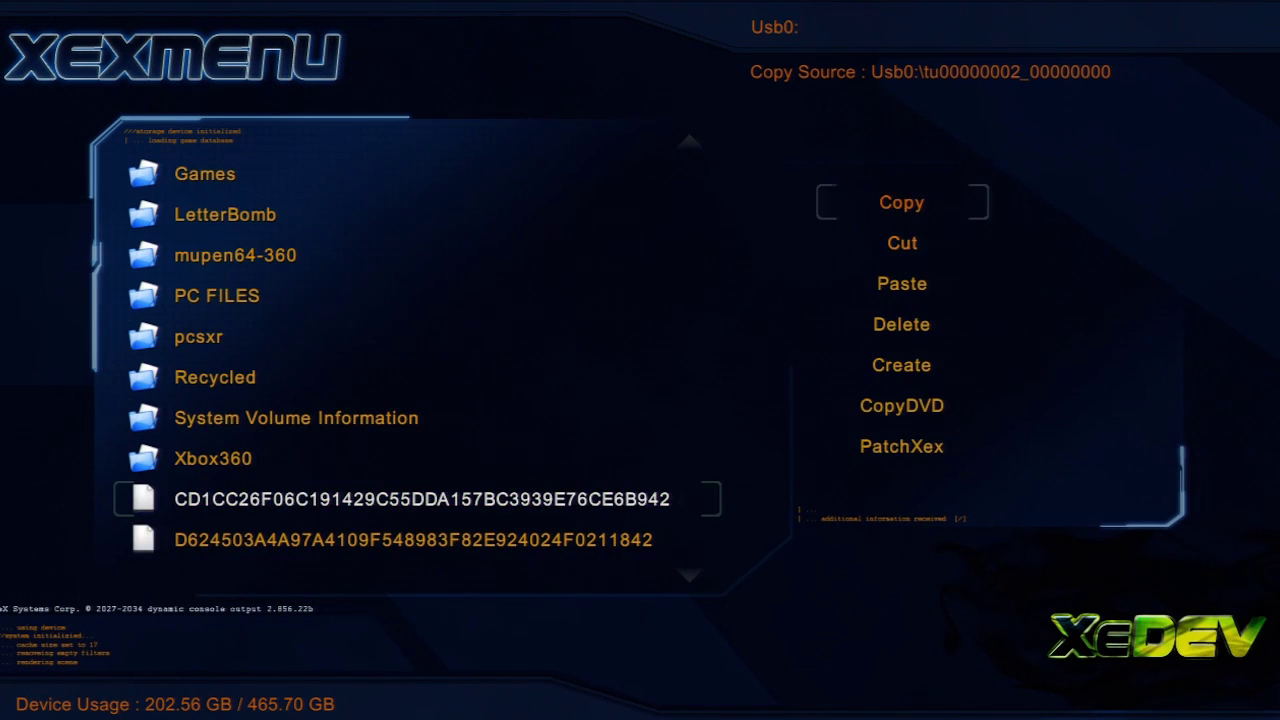
key("Return")
key("Page_Down")
key("Page_Down")
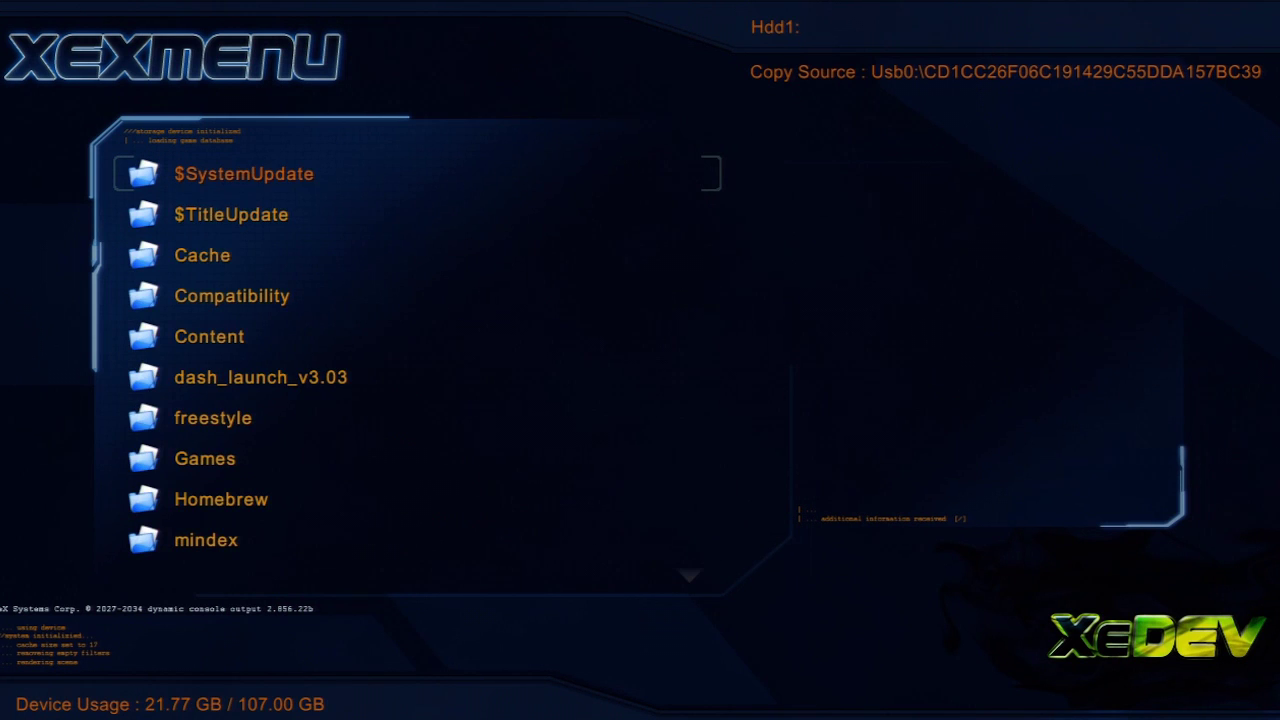
key("Down")
key("Down")
key("Return")
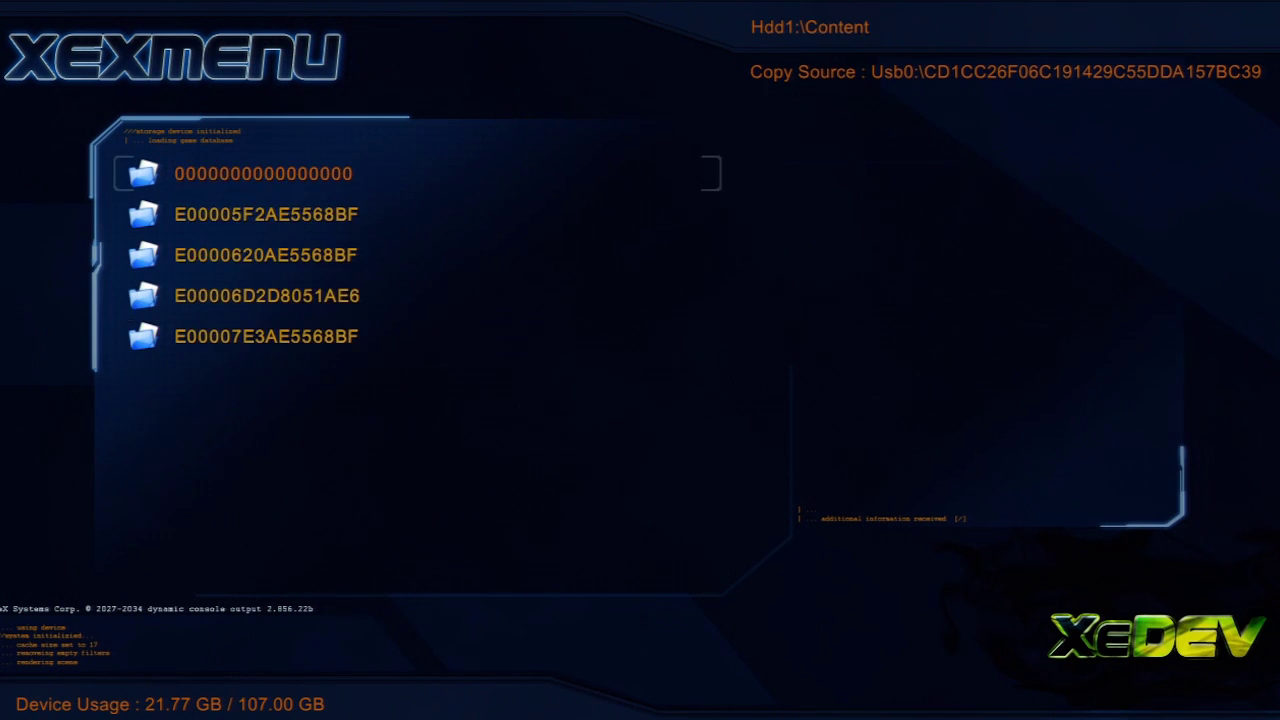
key("Down")
key("Down")
key("Down")
key("Up")
key("Up")
key("Up")
key("Return")
key("Down")
key("Down")
key("Down")
key("Down")
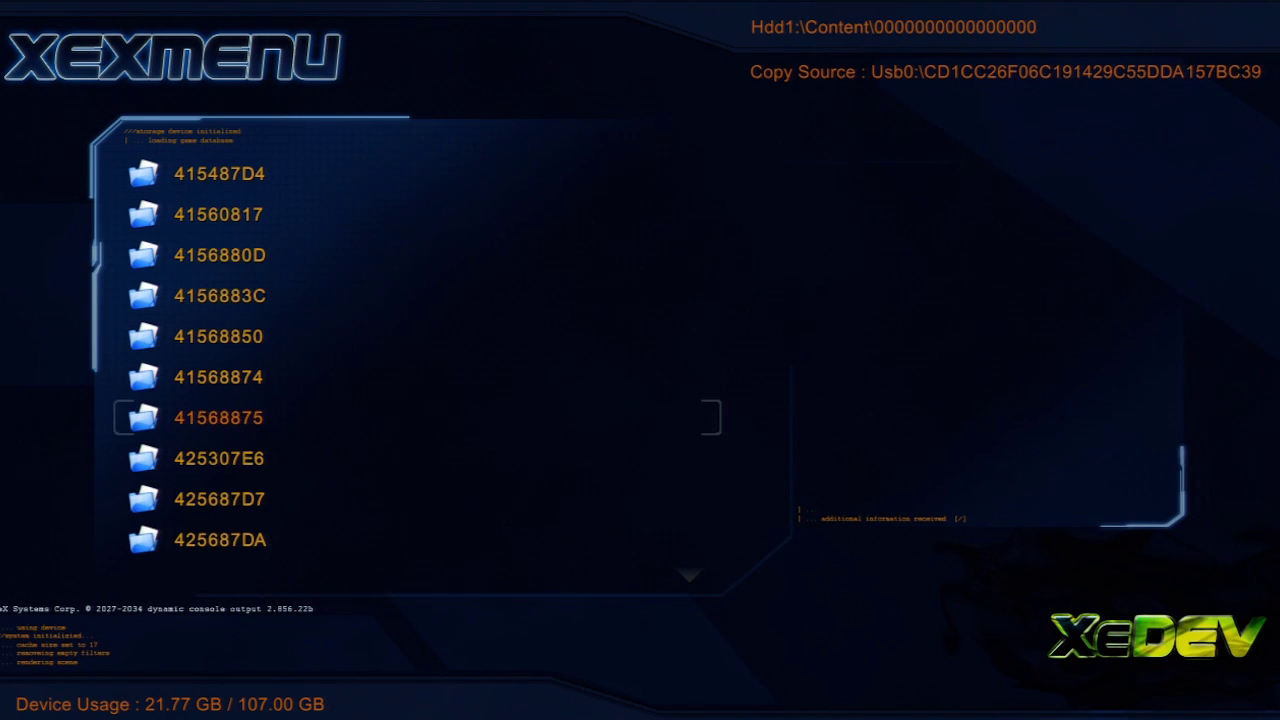
key("Return")
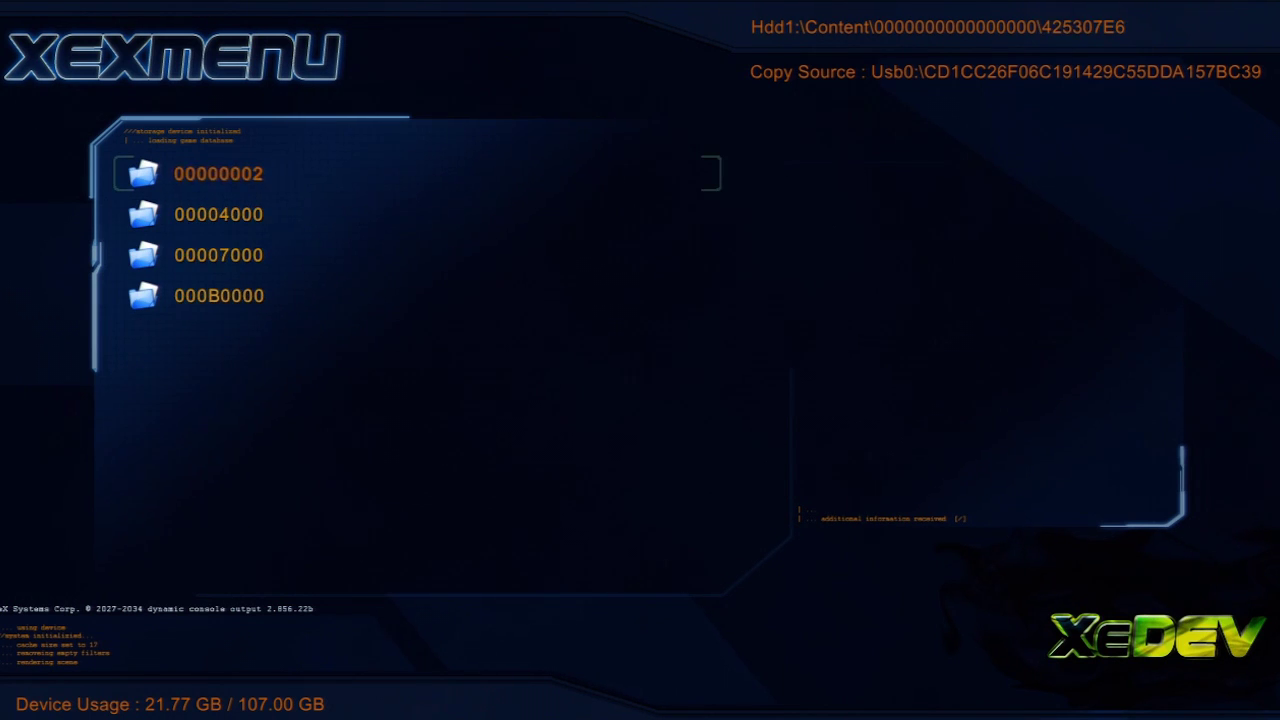
Check the DLC files inside the 00000002 folder, and go back to 425307E6
key("Return")
key("Down")
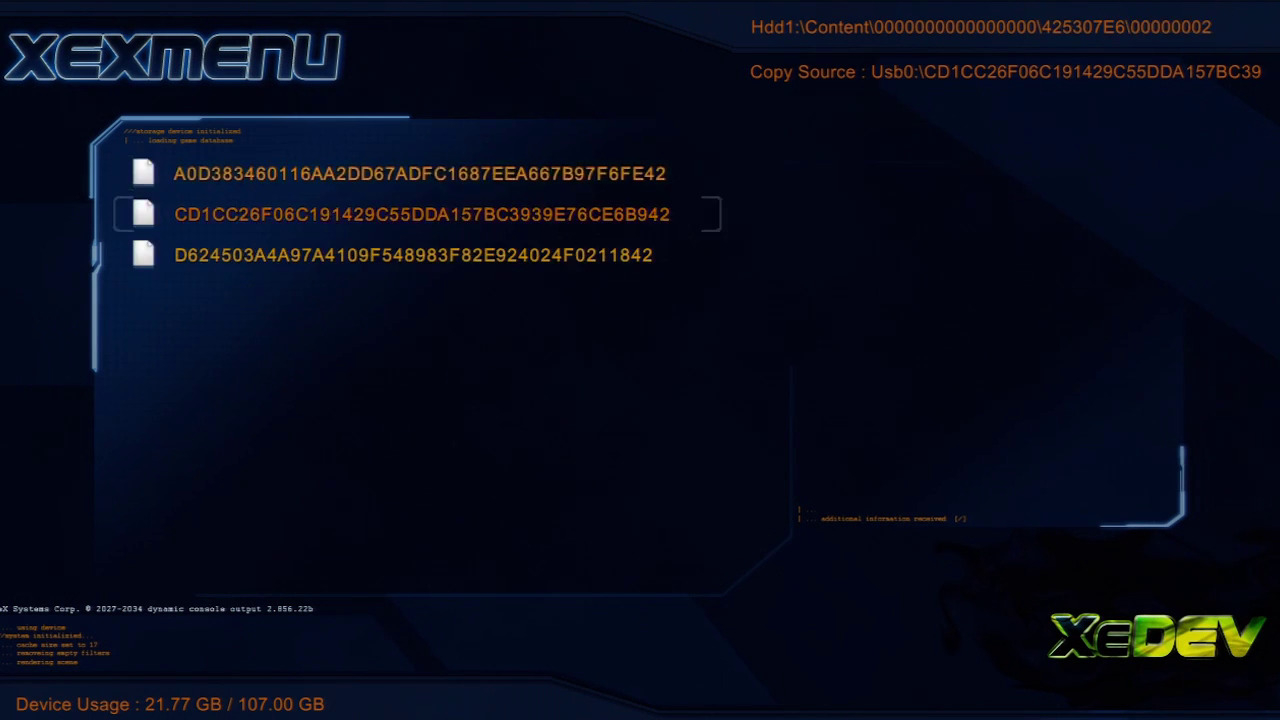
key("Down")
key("Down")
key("Escape")
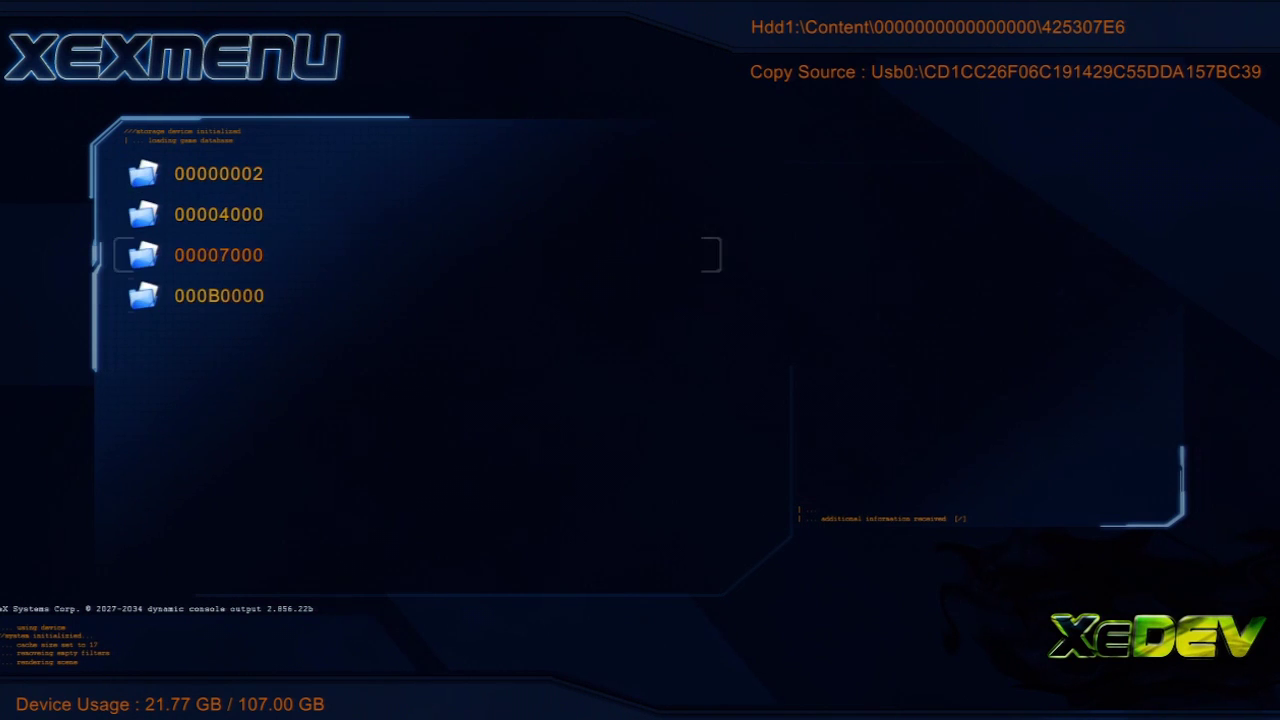
Try to create a directory named 0000002 inside the 425307E6 folder
key("Down")
key("y")
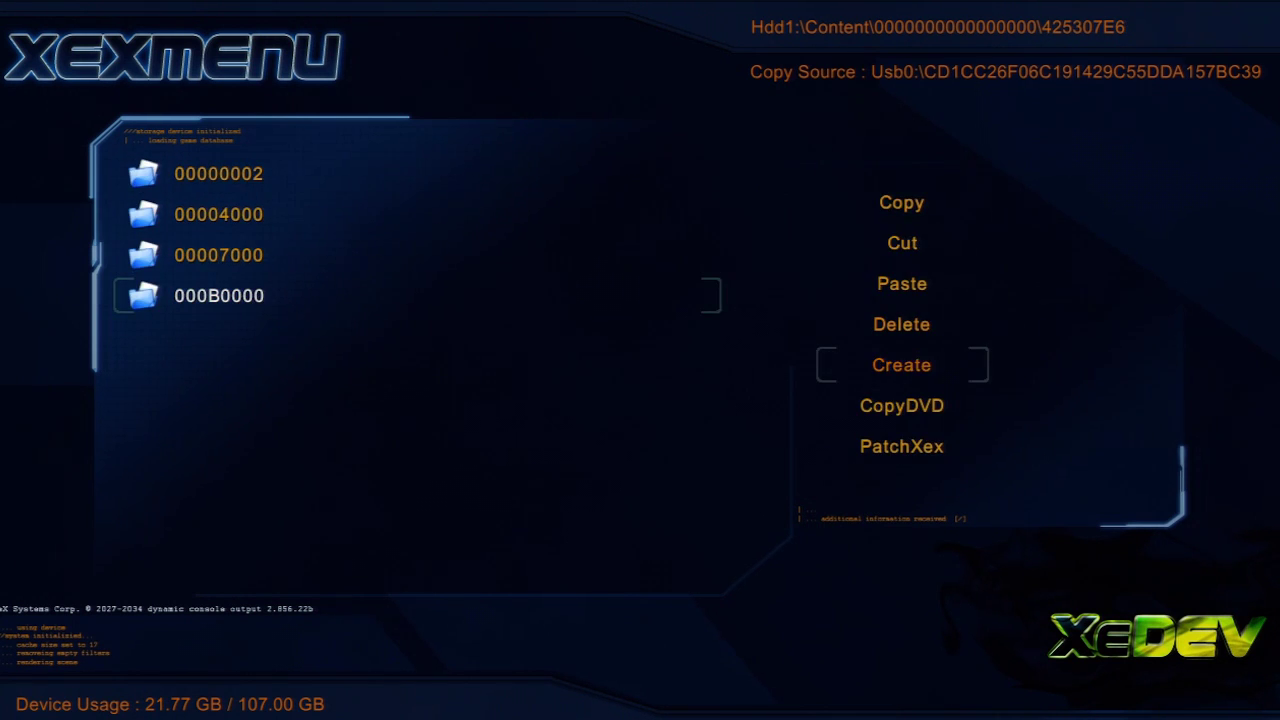
key("Return")
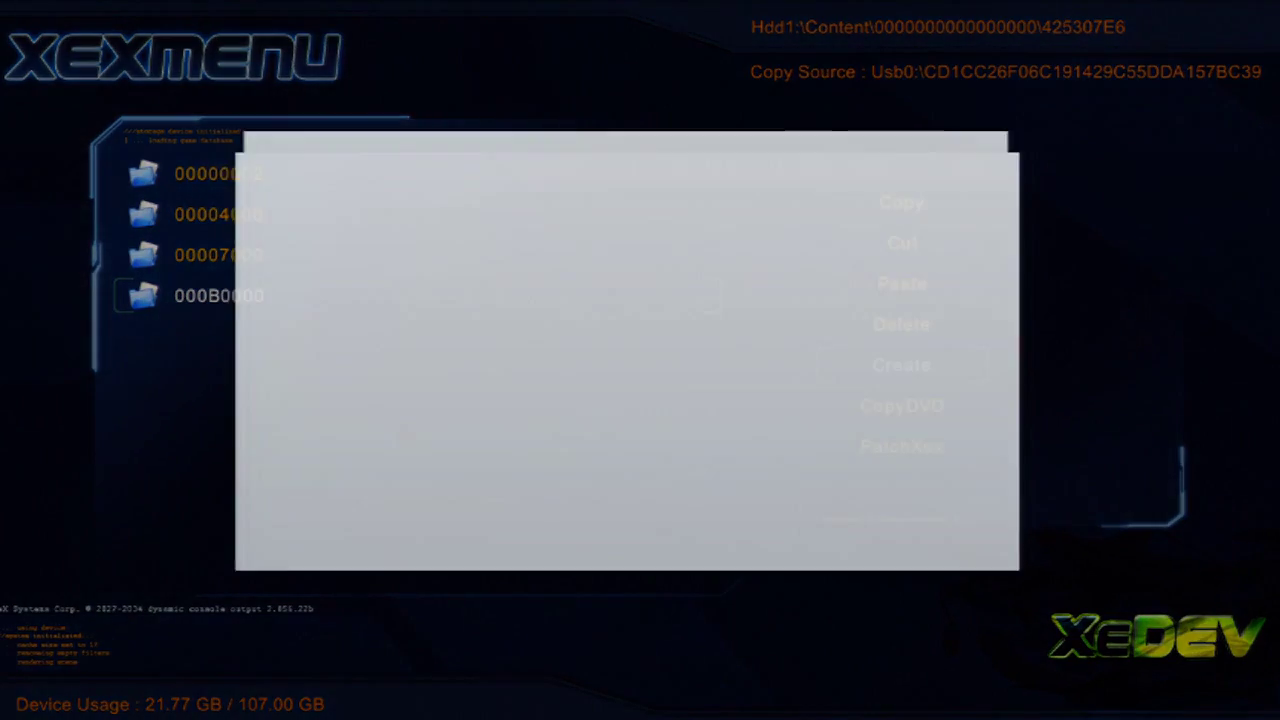
key("Left")
key("Right")
key("BackSpace")
key("BackSpace")
key("BackSpace")
key("BackSpace")
key("BackSpace")
key("BackSpace")
key("BackSpace")
key("BackSpace")
key("BackSpace")
key("Right")
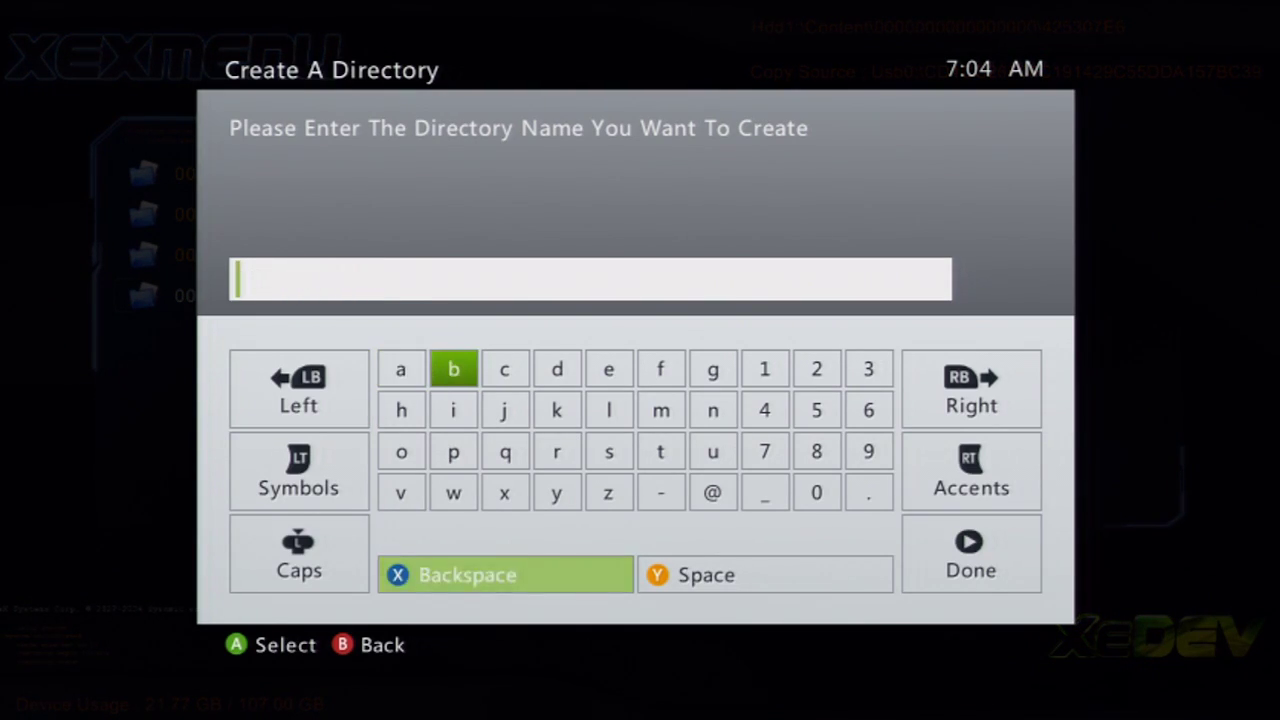
key("Right")
key("Right")
key("Right")
key("Right")
key("Right")
key("Right")
key("Down")
key("Right")
key("Down")
key("Down")
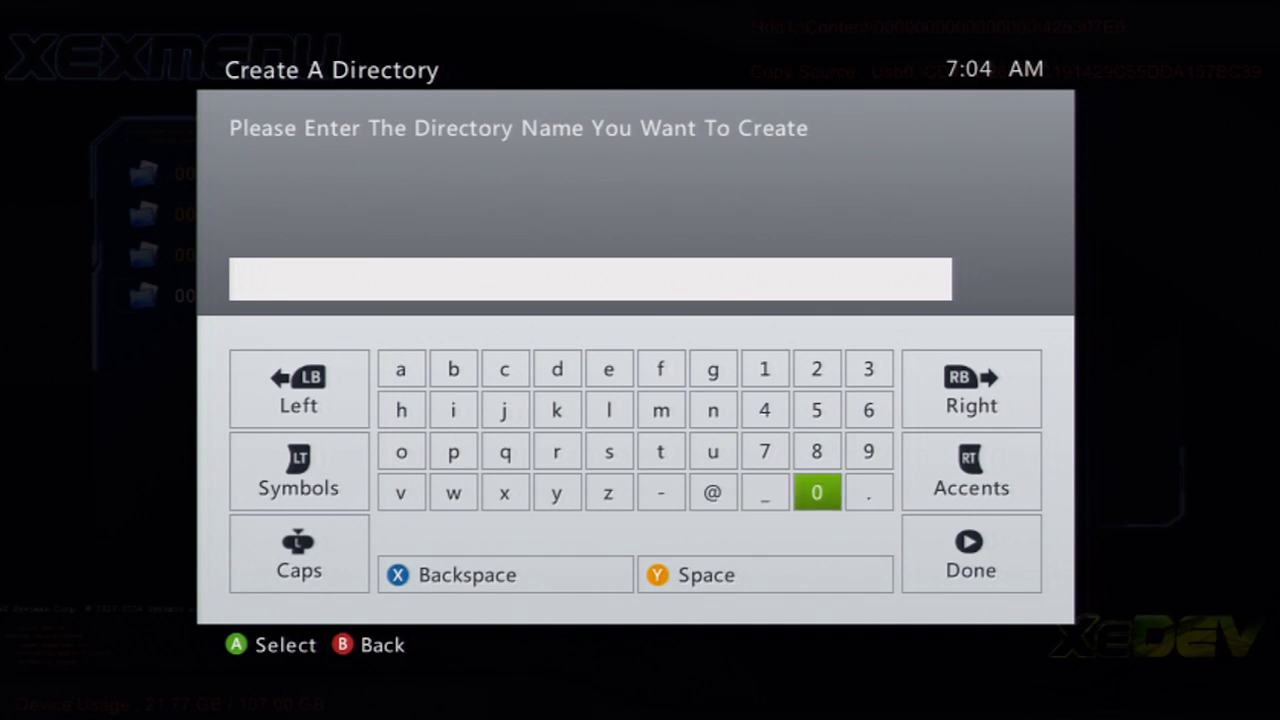
type("00000")
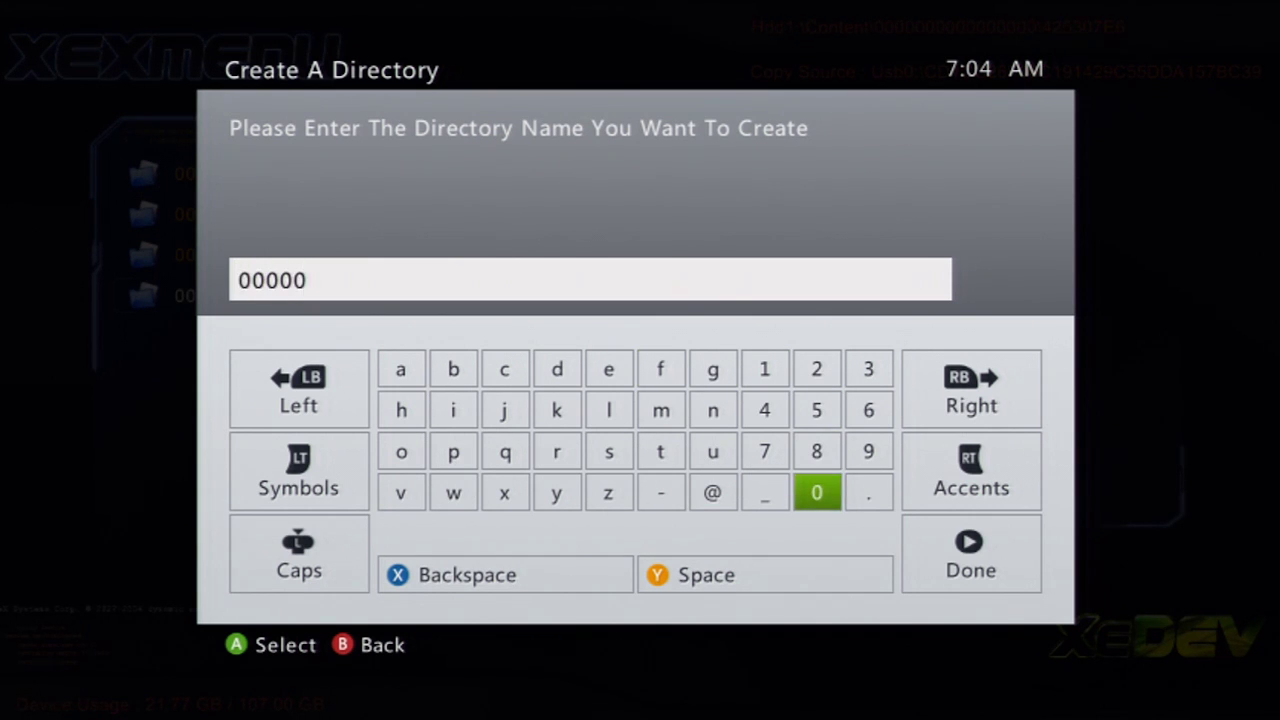
type("0")
key("Up")
key("Up")
key("Up")
type("2")
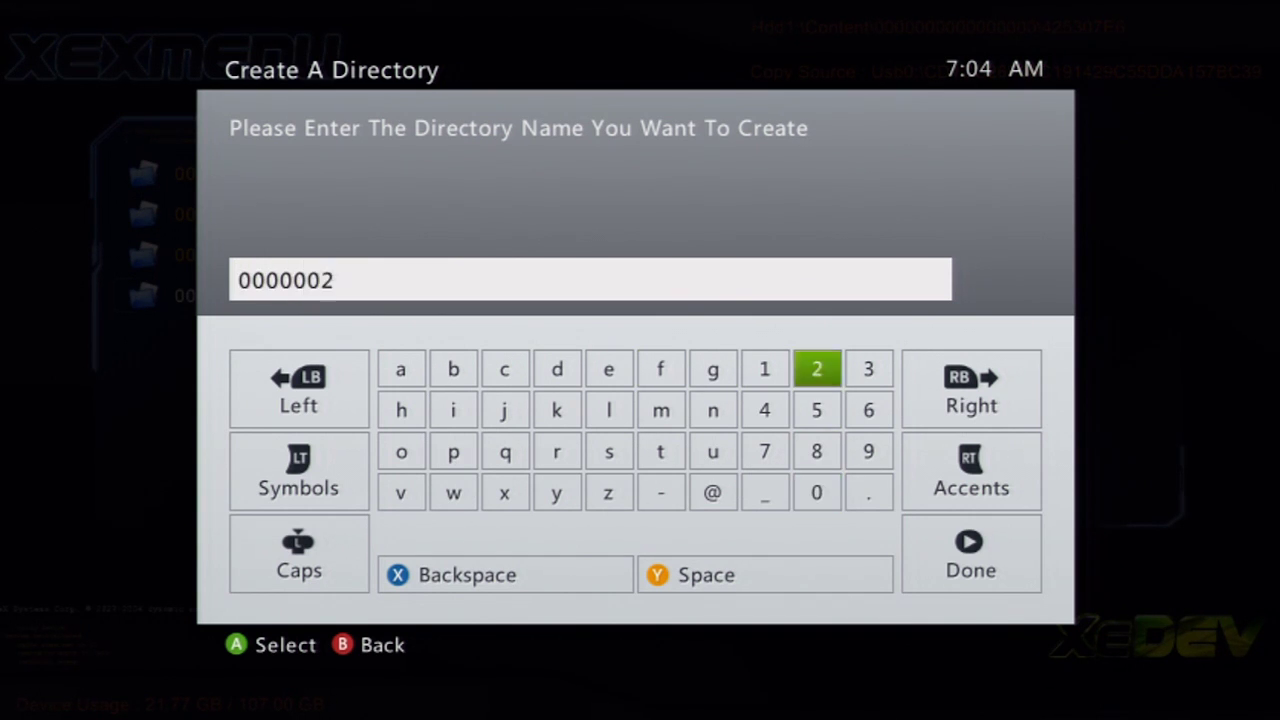
key("Return")
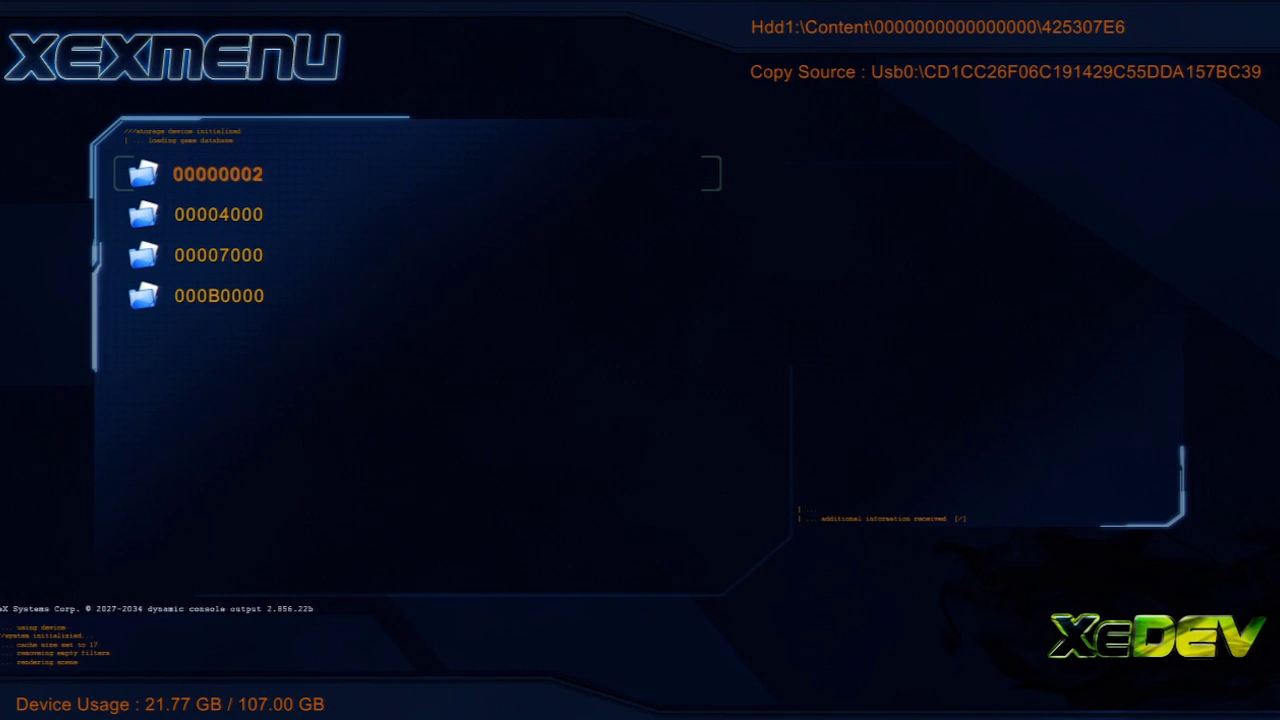
Exit XeXMenu to the Xbox dashboard and open System Settings
key("Escape")
key("Escape")
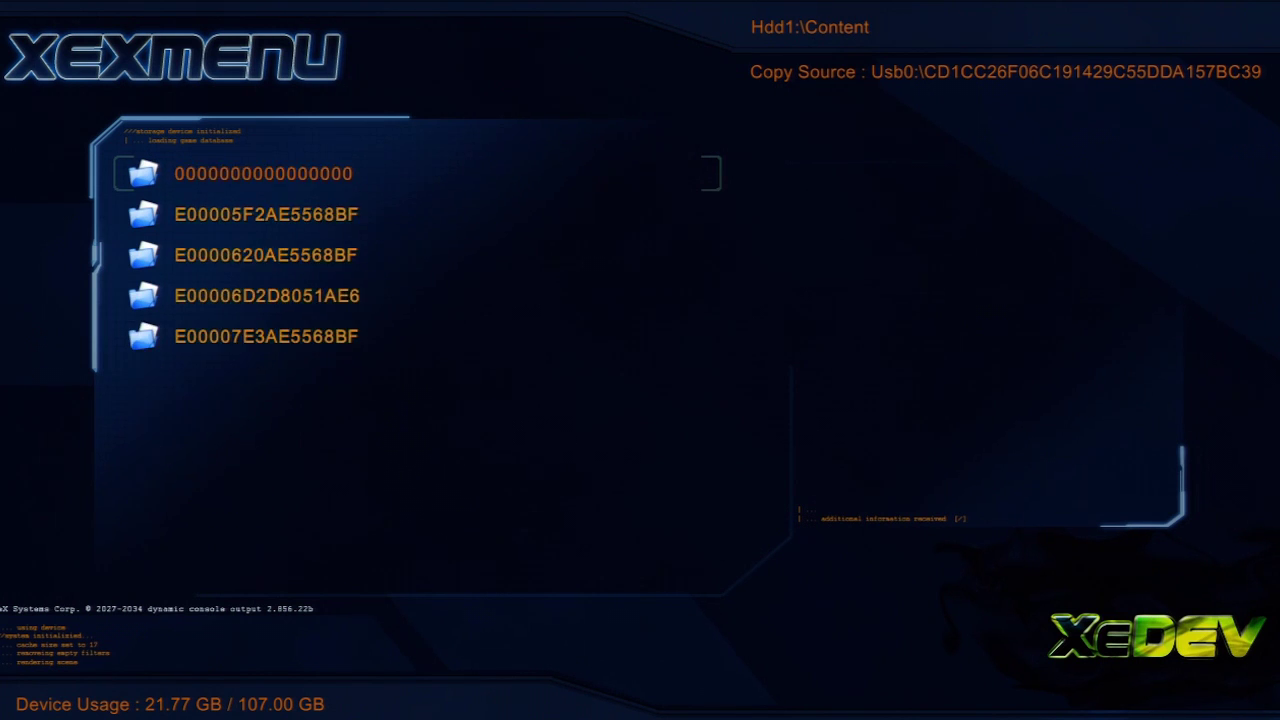
key("super")
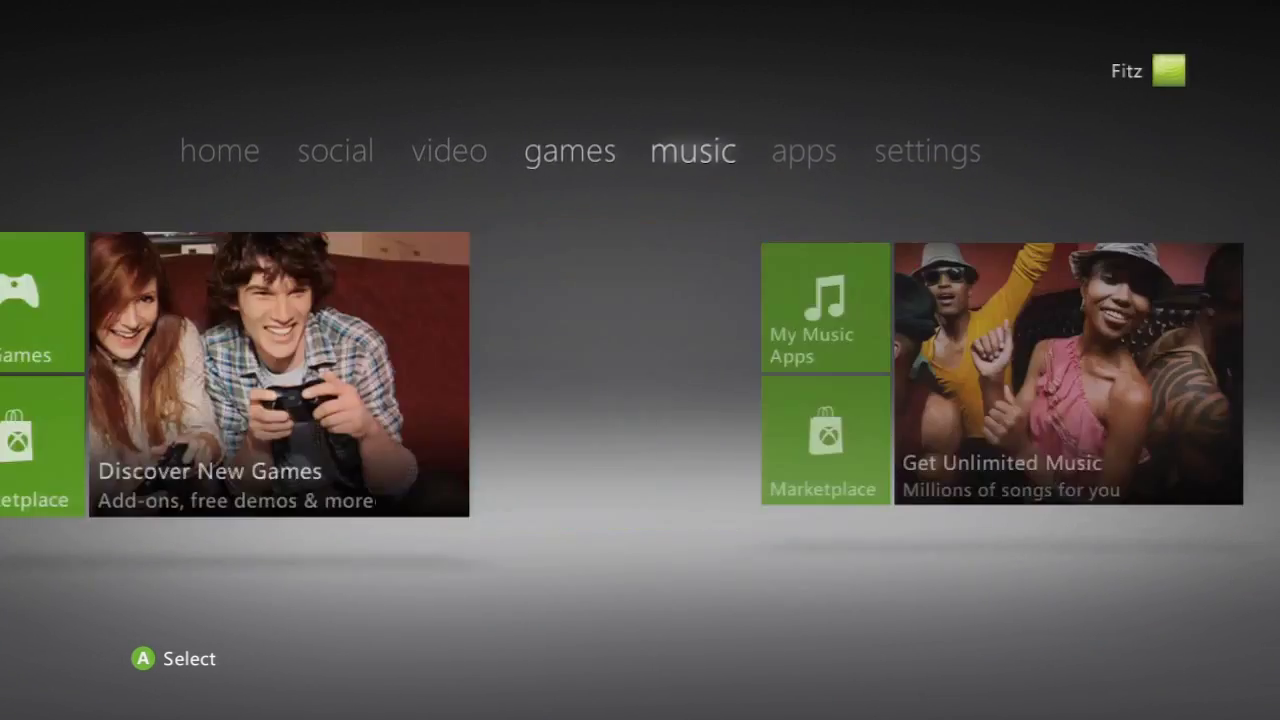
key("Right")
key("Right")
key("Return")
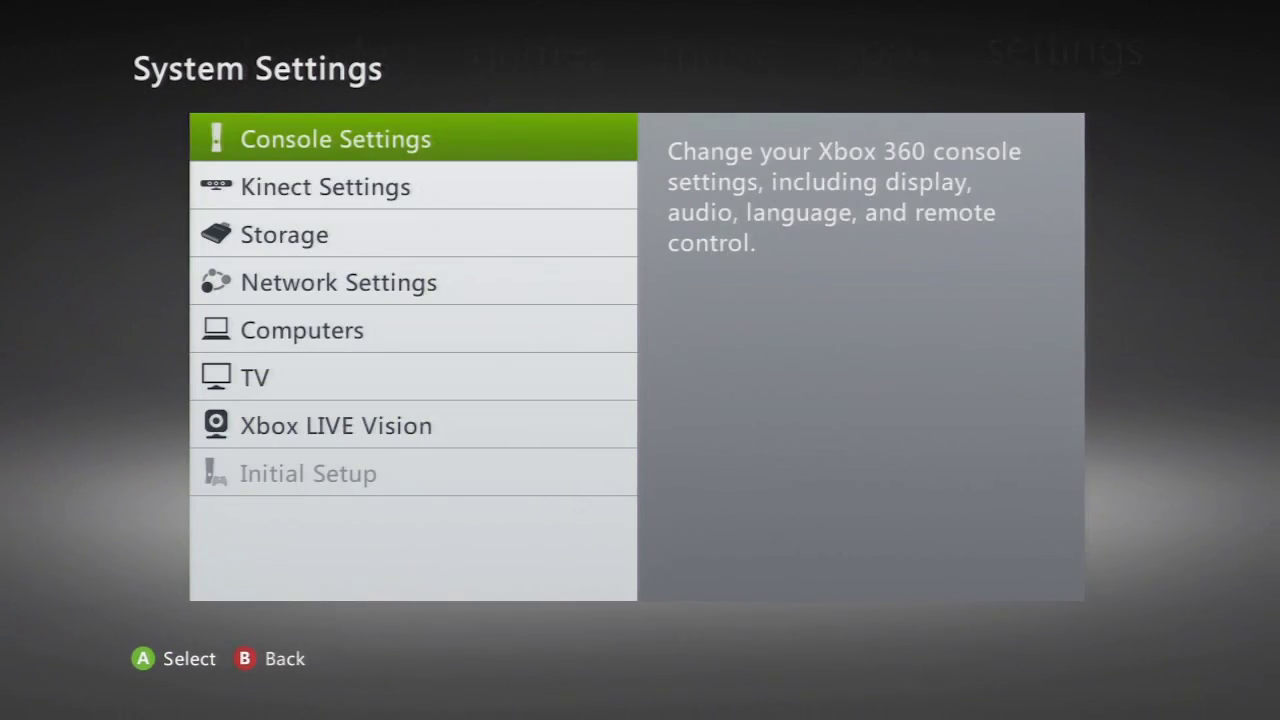
Open the hard drive's contents from the Storage settings and go into Games and Apps
key("Down")
key("Down")
key("Return")
key("Down")
key("Return")
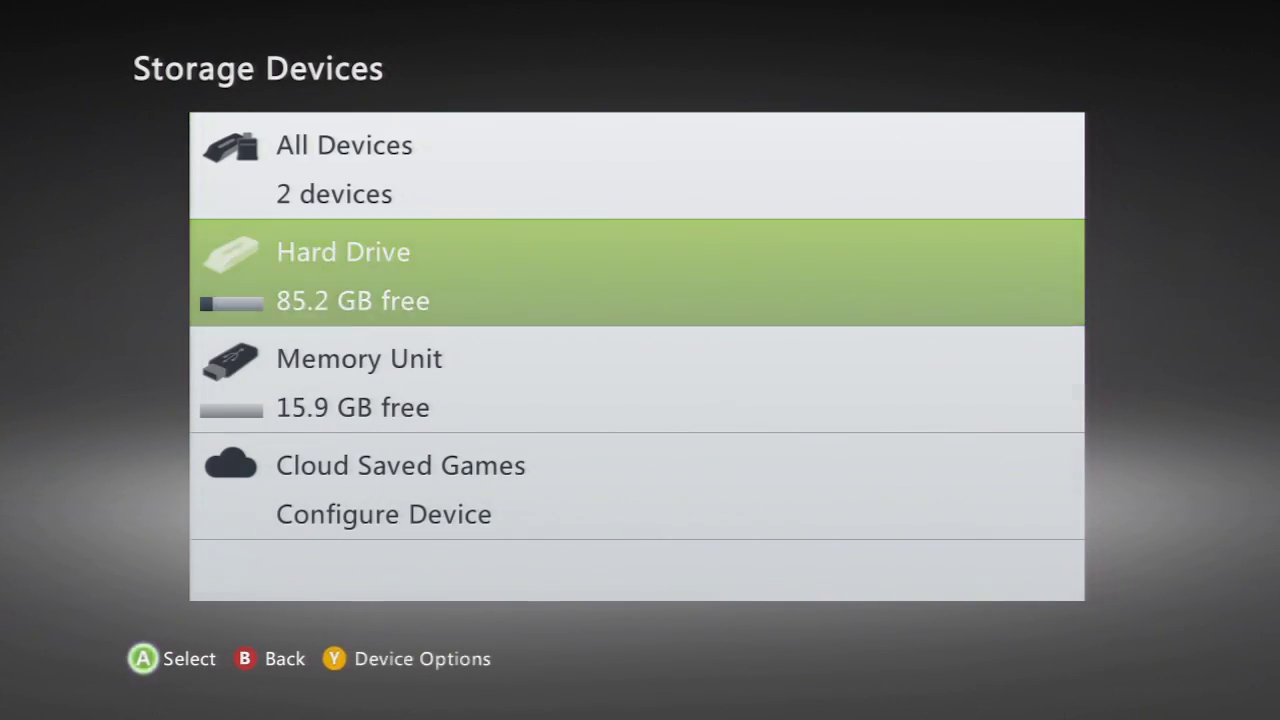
key("Down")
key("Up")
key("Return")
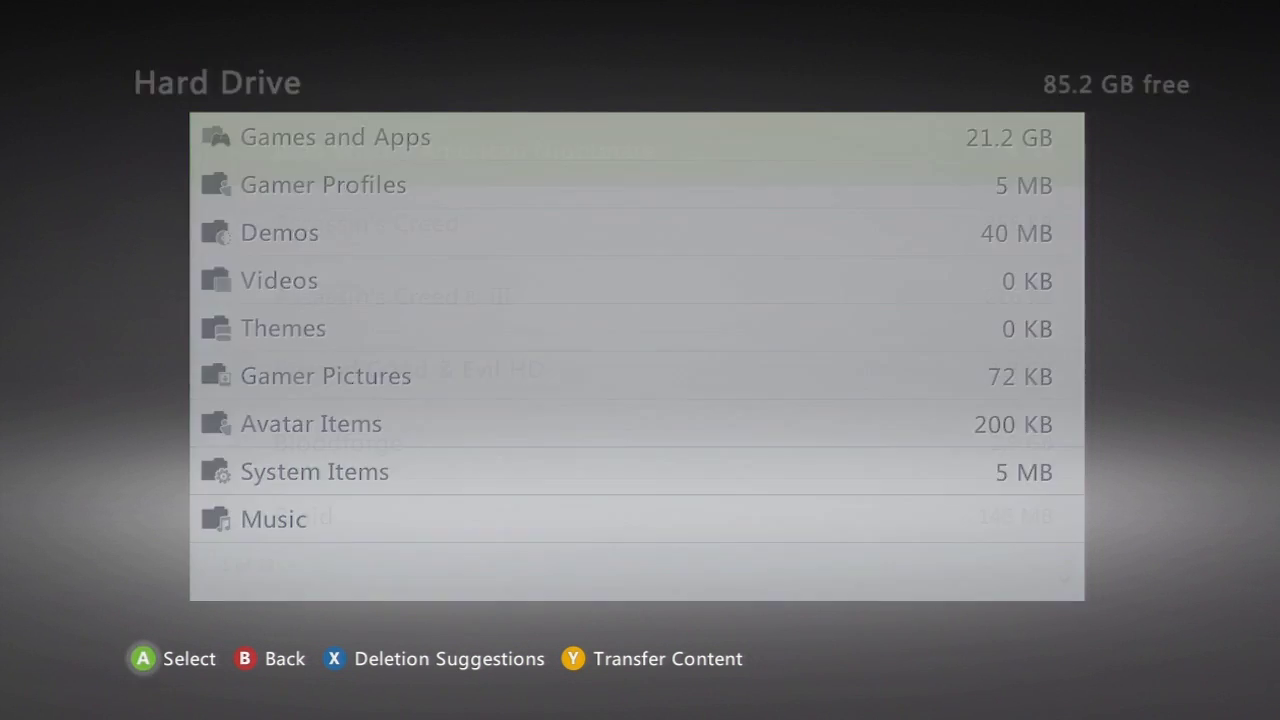
Find Skyrim in the Games and Apps list and open its stored content
key("Down")
key("Down")
key("Down")
key("Down")
key("Down")
key("Down")
key("Down")
key("Down")
key("Down")
key("Down")
key("Down")
key("Down")
key("Down")
key("Down")
key("Down")
key("Down")
key("Down")
key("Down")
key("Down")
key("Down")
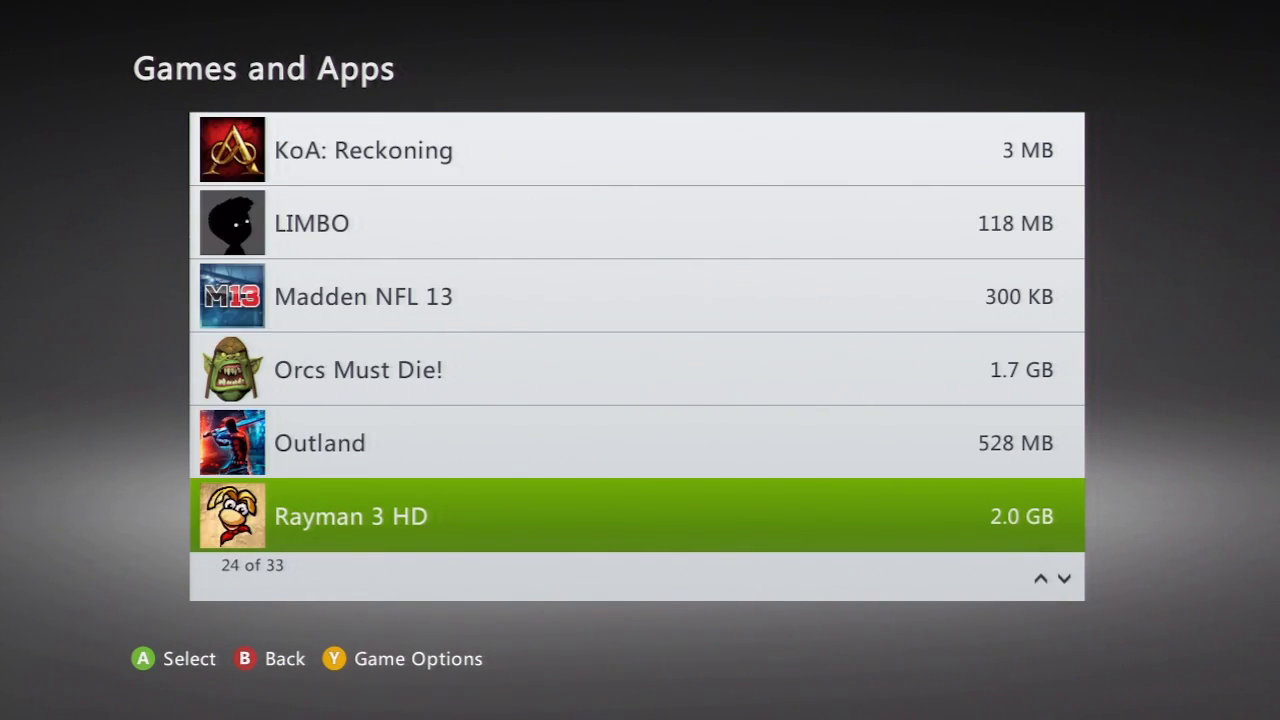
key("Down")
key("Down")
key("Down")
key("Down")
key("Down")
key("Down")
key("Up")
key("Up")
key("Up")
key("Return")
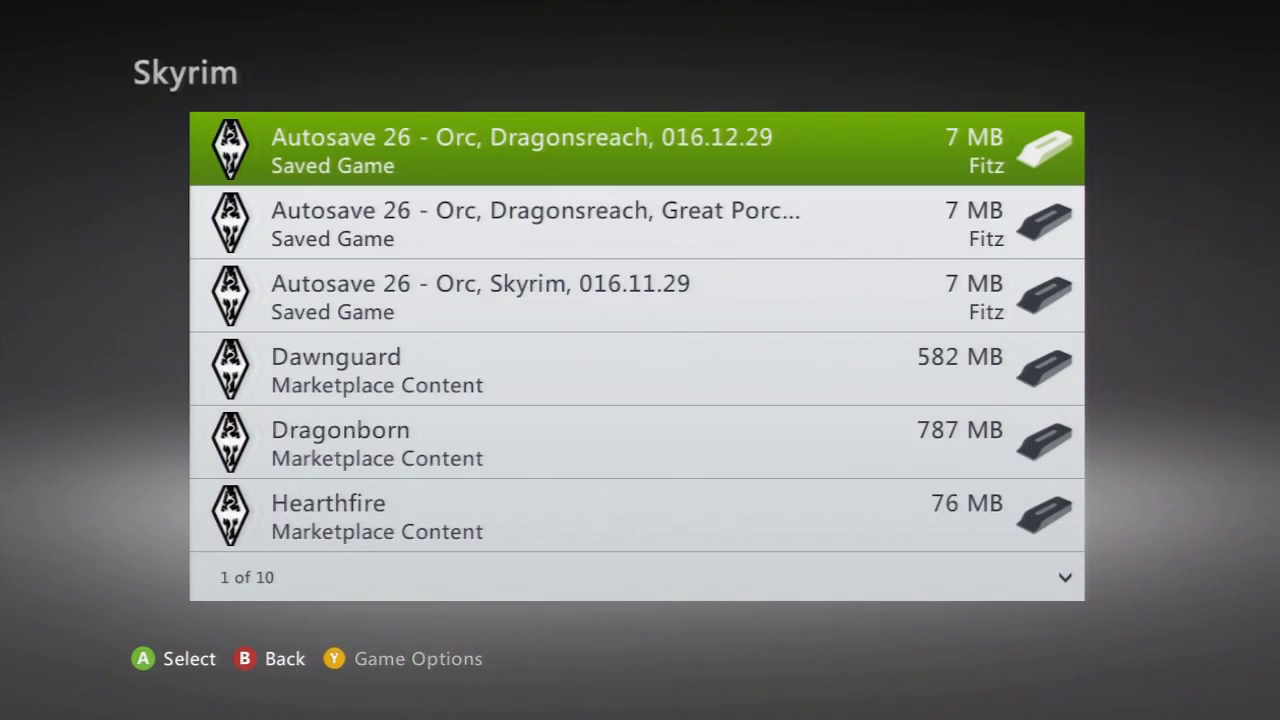
Check the Skyrim content list for the Dawnguard, Dragonborn and Hearthfire marketplace items among the saved games
key("Down")
key("Down")
key("Down")
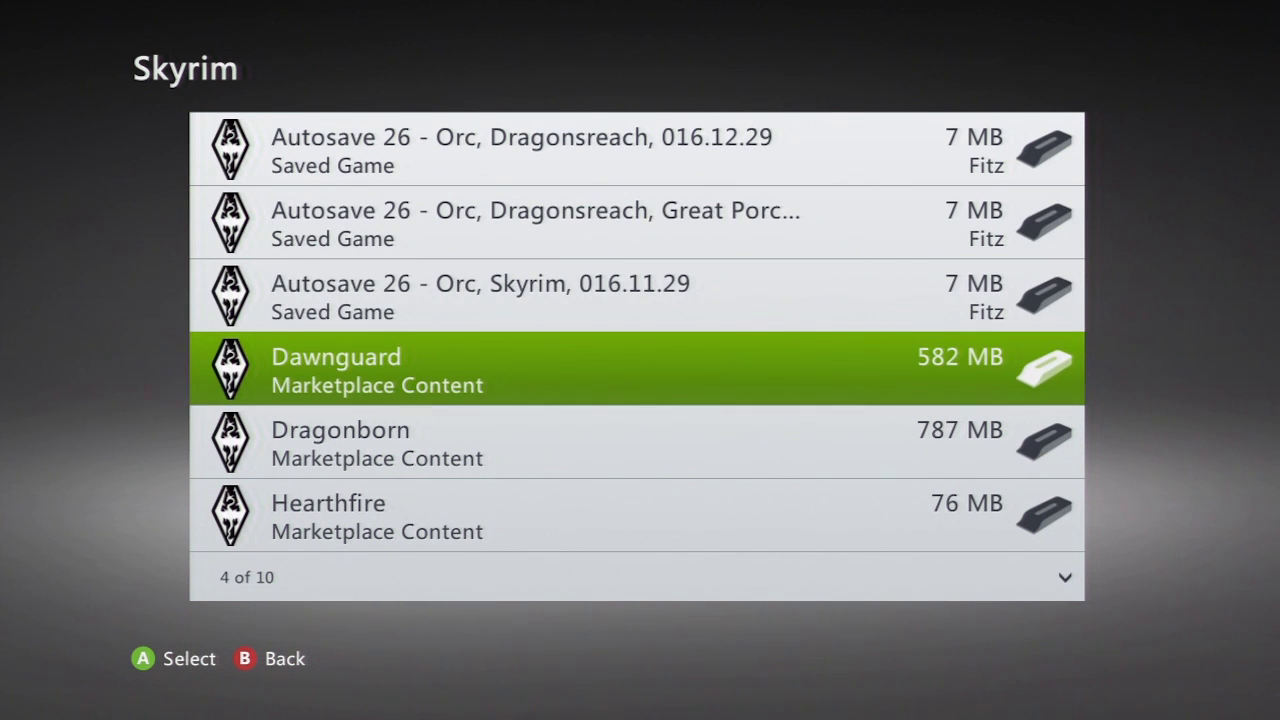
key("Down")
key("Down")
key("Down")
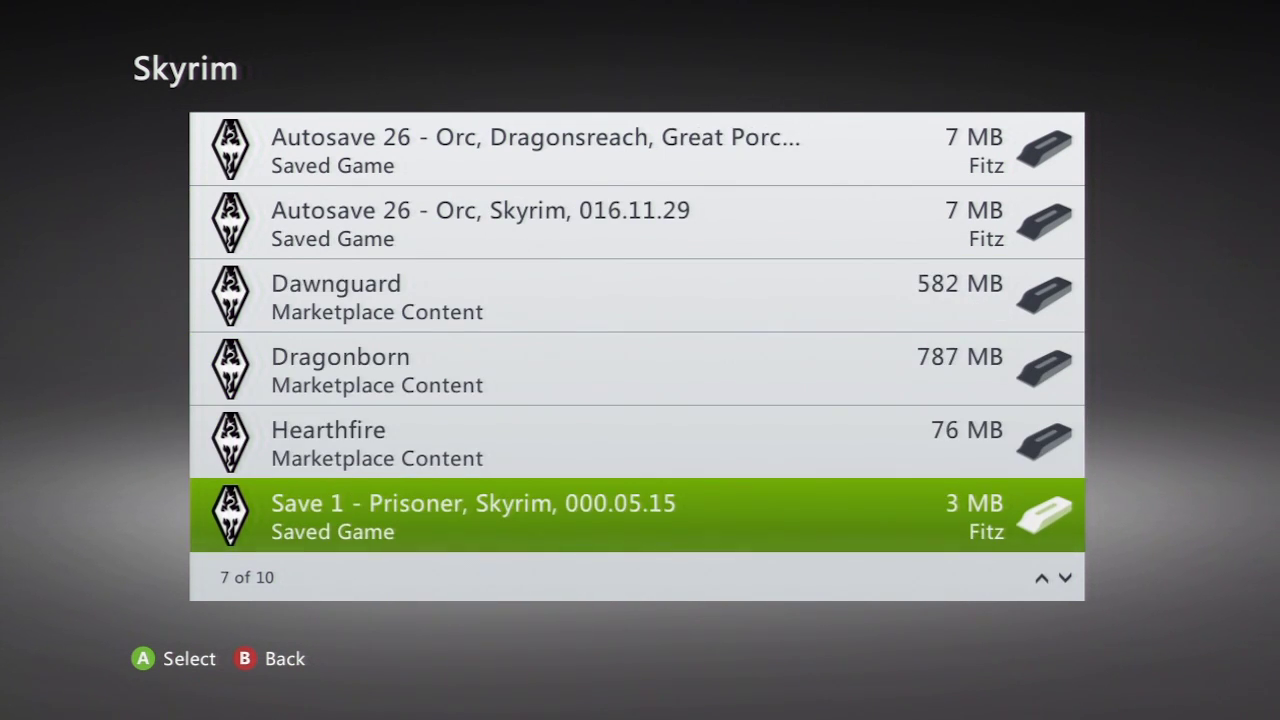
key("Up")
key("Up")
key("Up")
key("Up")
key("Down")
key("Down")
key("Down")
key("Down")
key("Down")
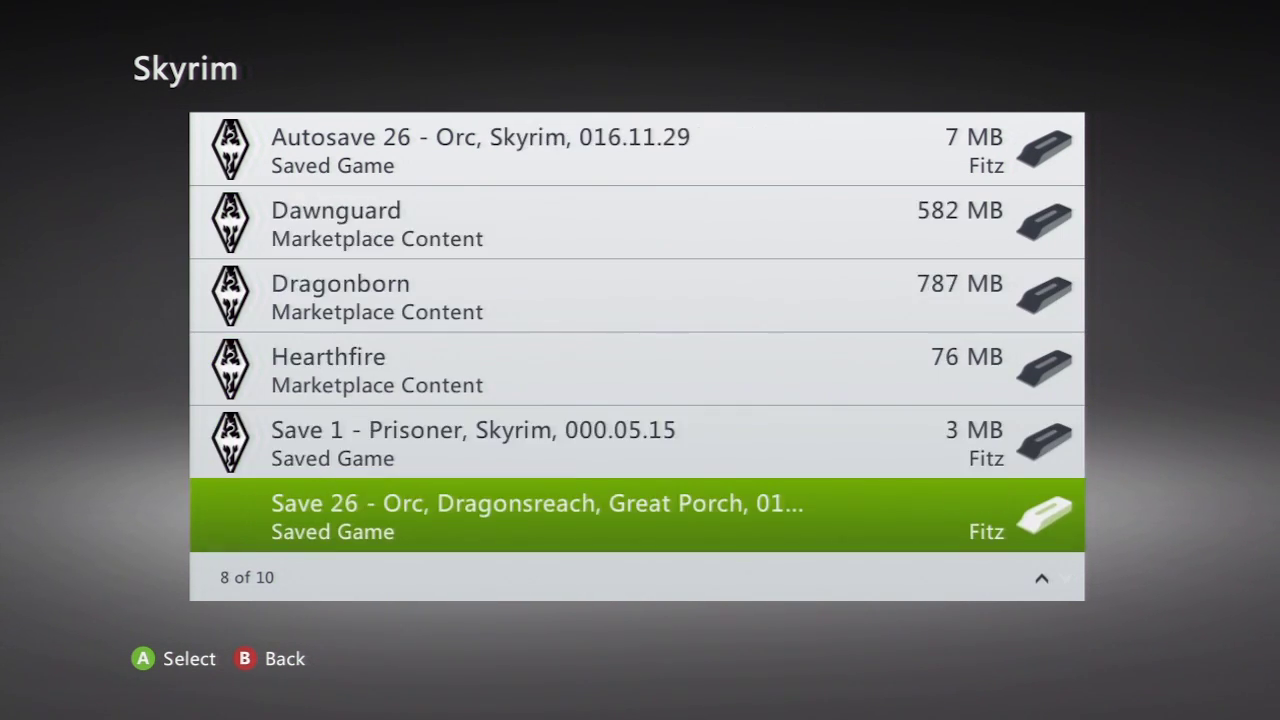
key("Down")
Leave the storage settings for the Xbox dashboard and launch XeXMenu
key("Escape")
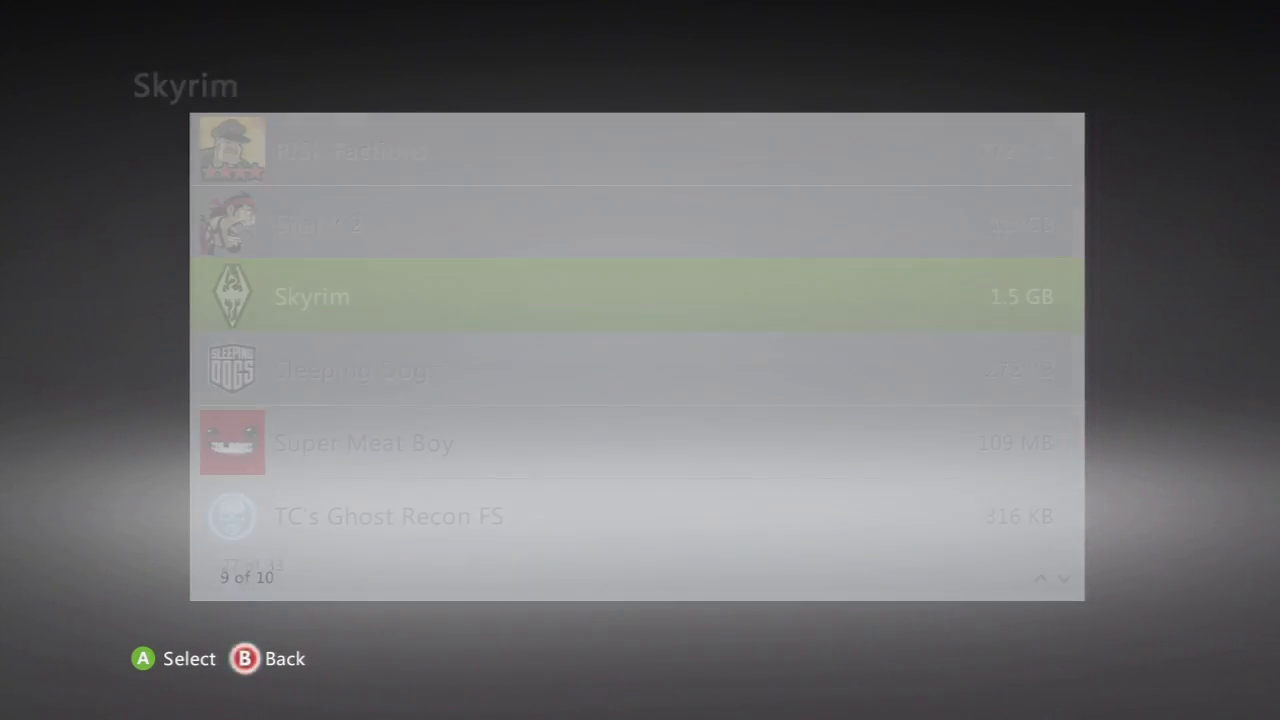
key("Escape")
key("Escape")
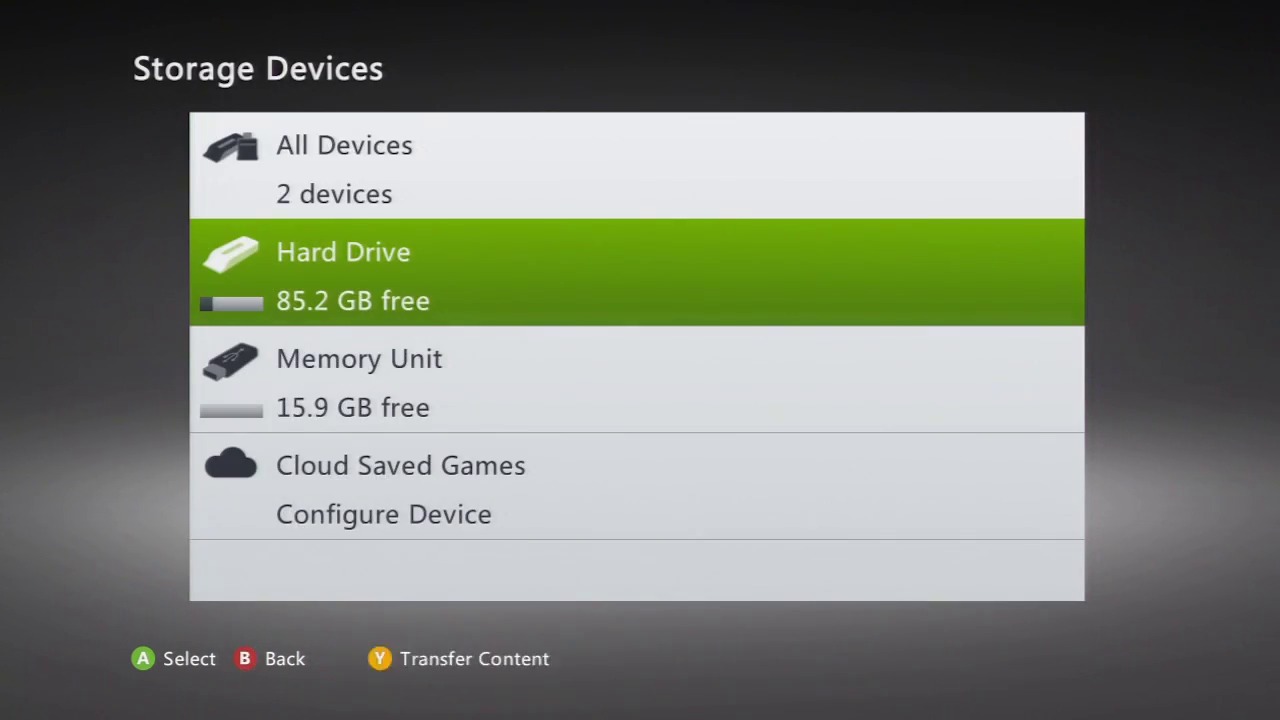
key("Escape")
key("Escape")
key("Left")
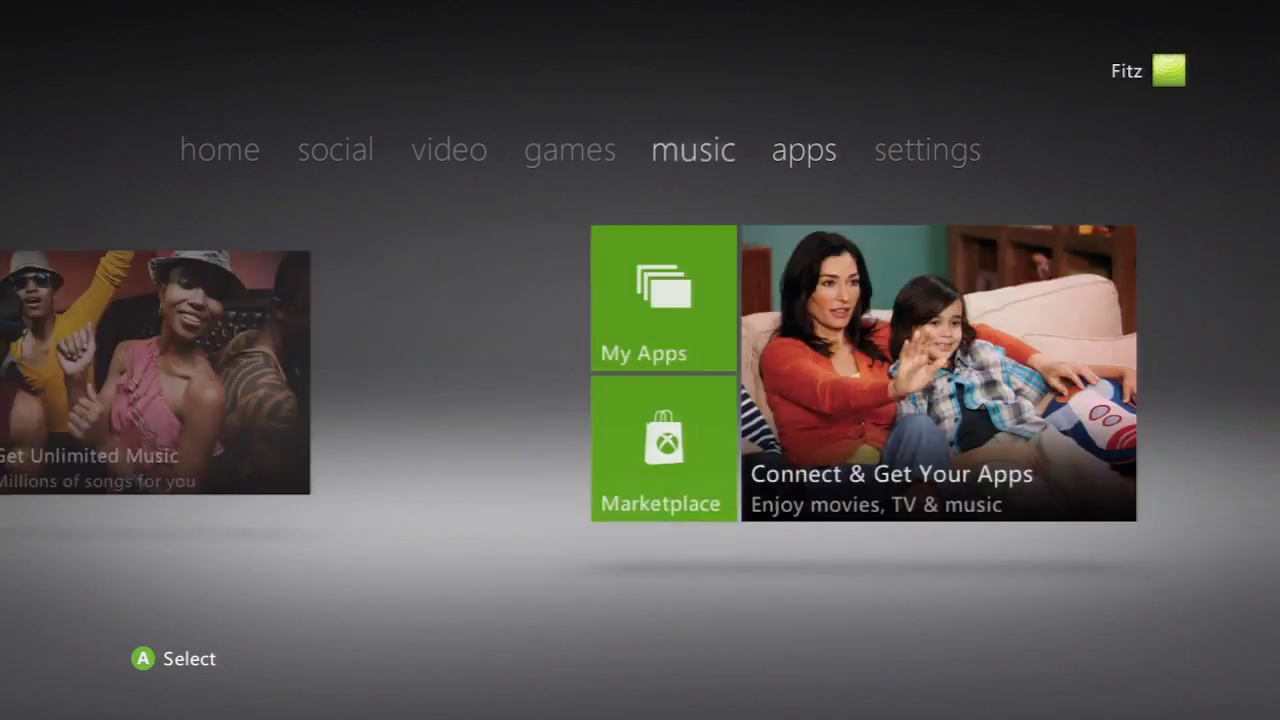
key("Left")
key("Return")
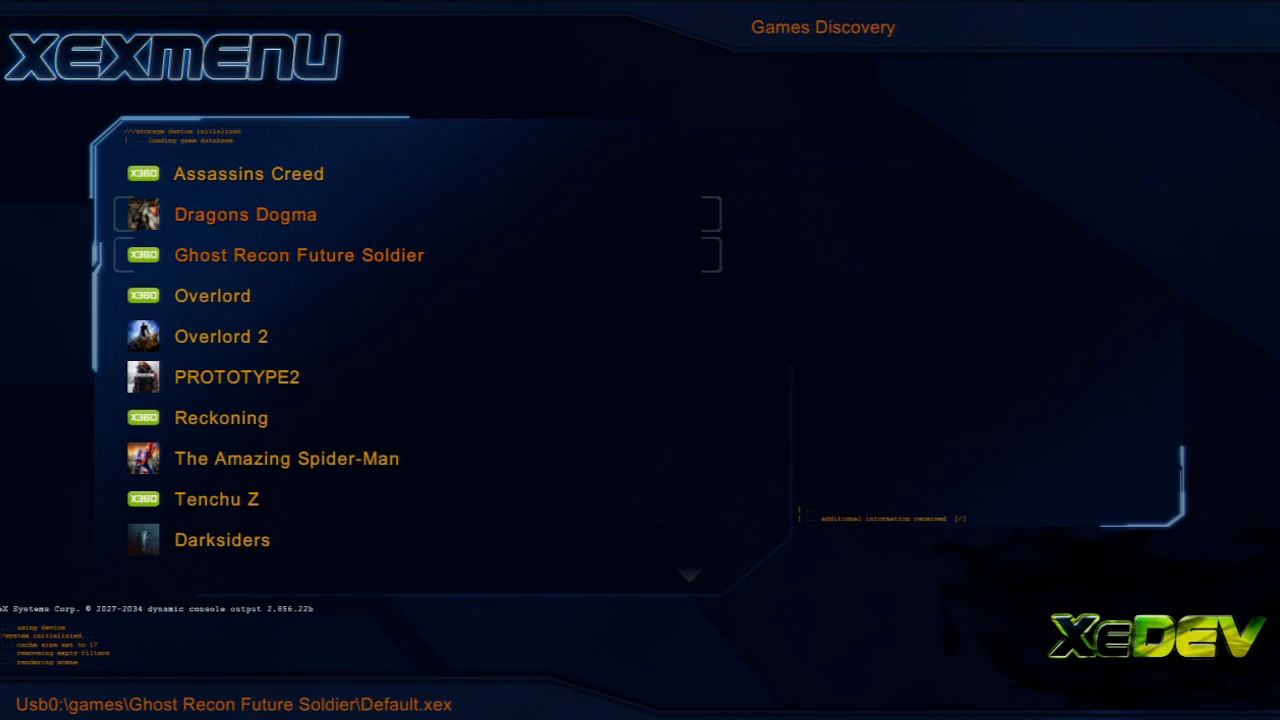
Find Skyrim in the XeXMenu game list and launch it
key("Down")
key("Down")
key("Down")
key("Down")
key("Down")
key("Down")
key("Down")
key("Down")
key("Down")
key("Down")
key("Down")
key("Down")
key("Down")
key("Down")
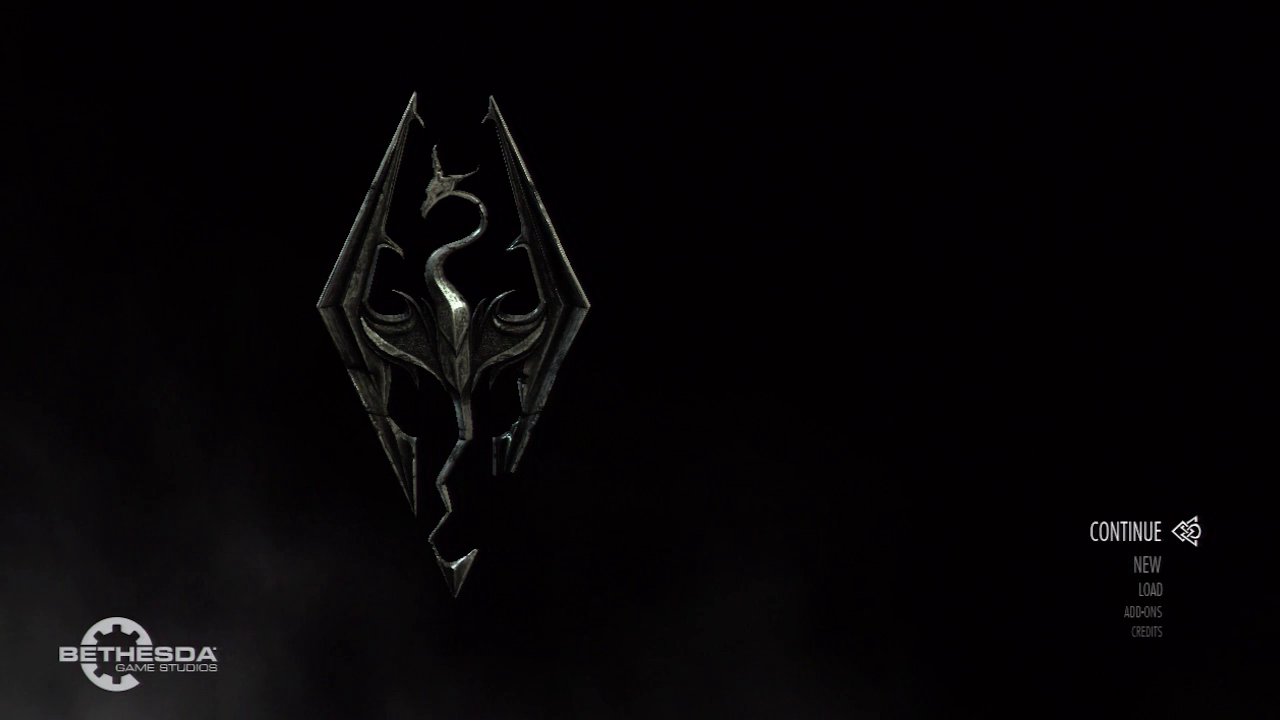
Open the game's Add-Ons list, check the Dawnguard, Dragonborn and Hearthfire entries, and return to the main menu
key("Down")
key("Down")
key("Down")
key("Up")
key("Down")
key("Return")
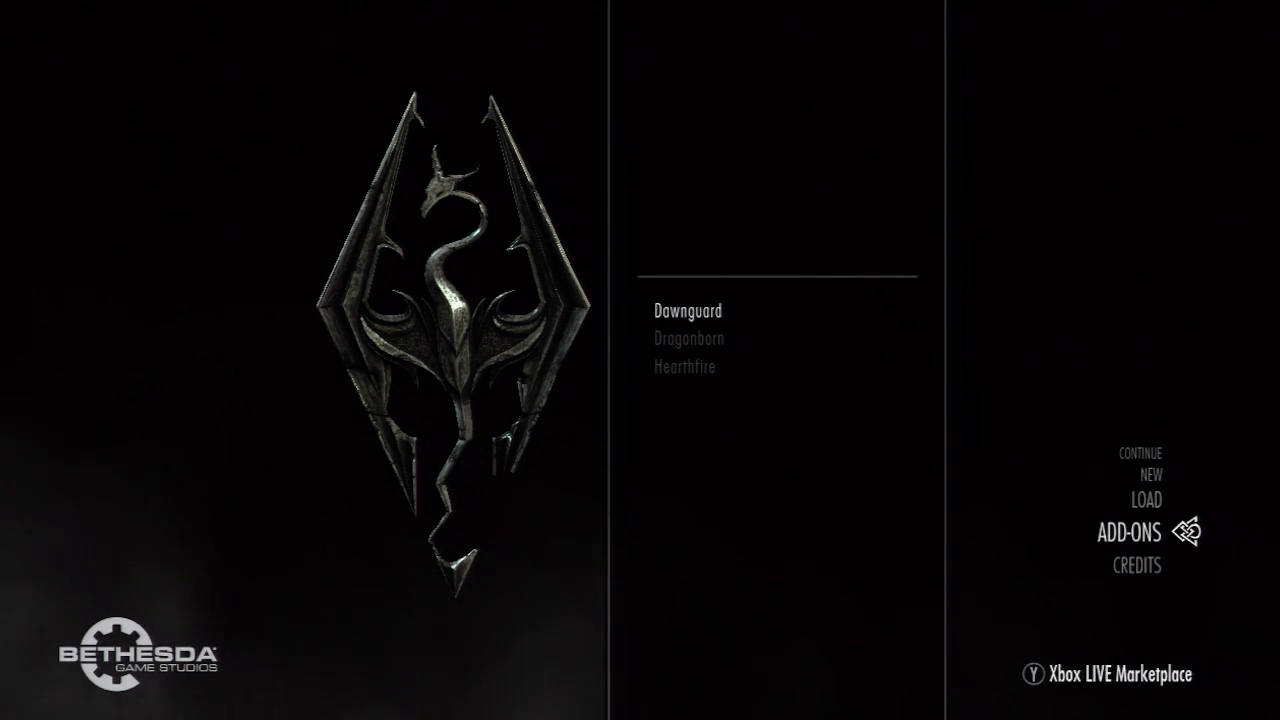
key("Down")
key("Down")
key("Up")
key("Up")
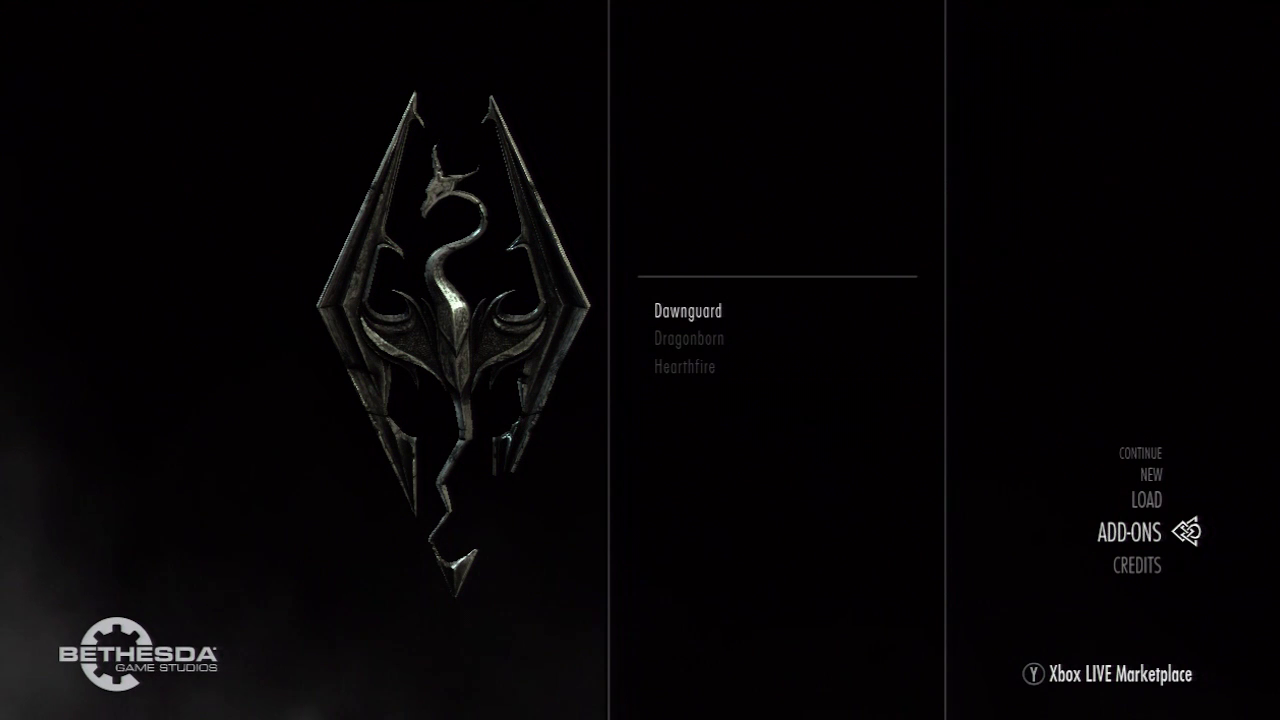
key("Escape")
Load saved game 026 at Dragonsreach
key("Up")
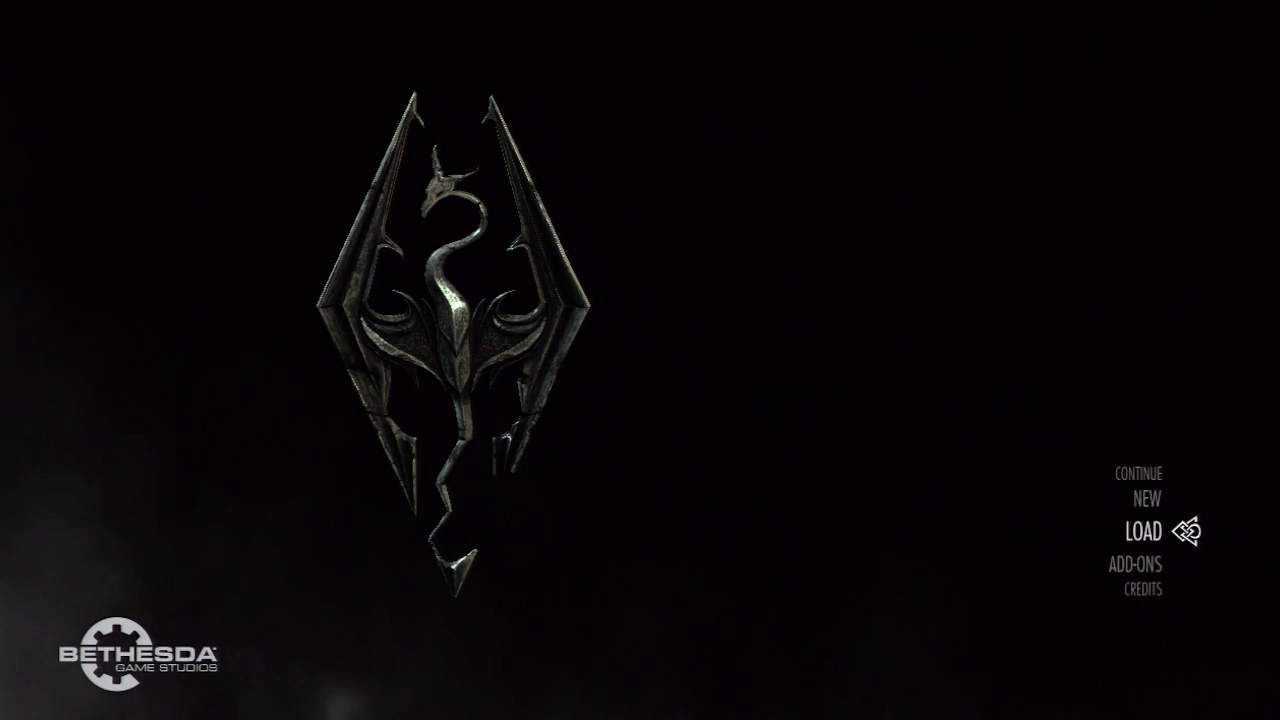
key("Return")
key("Down")
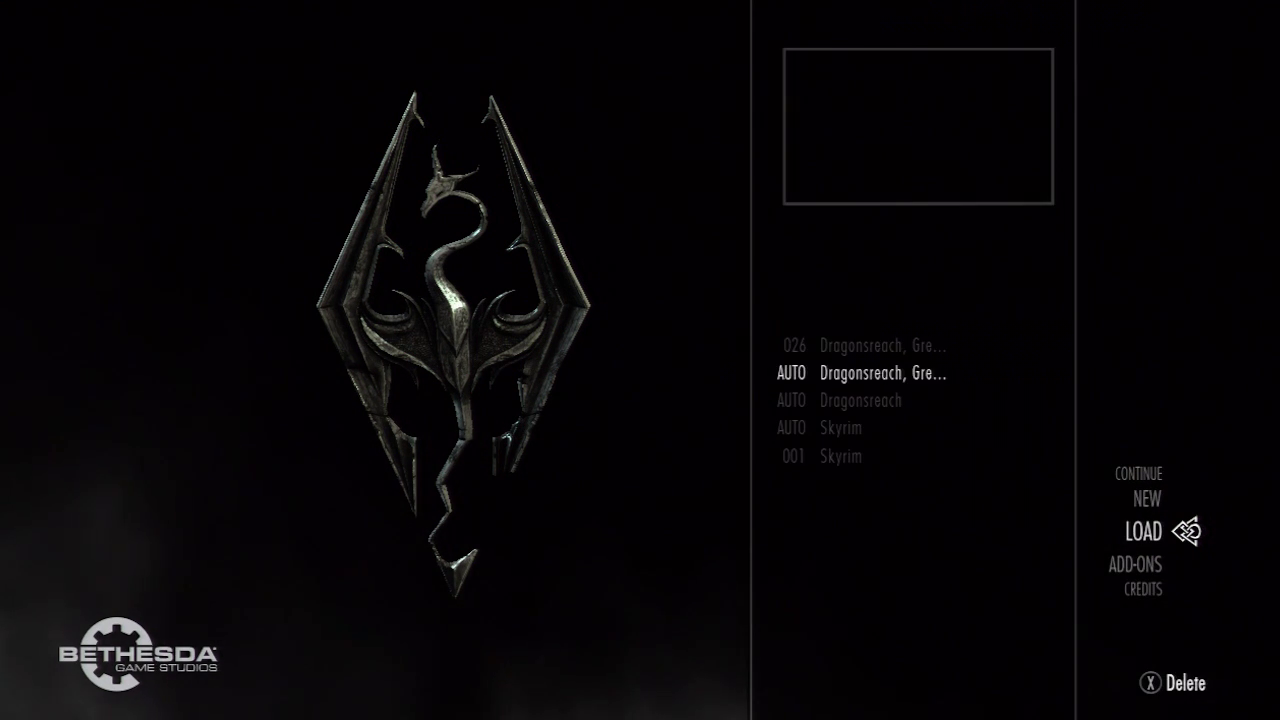
key("Up")
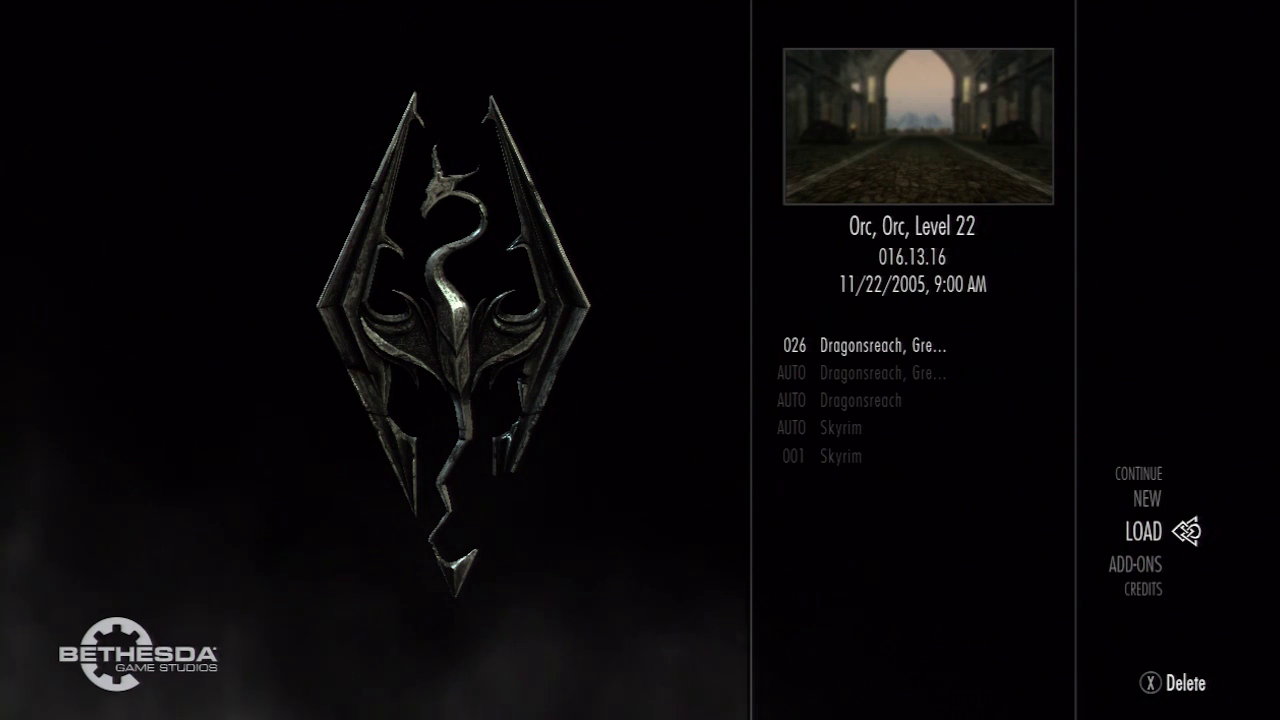
key("Return")
key("Return")
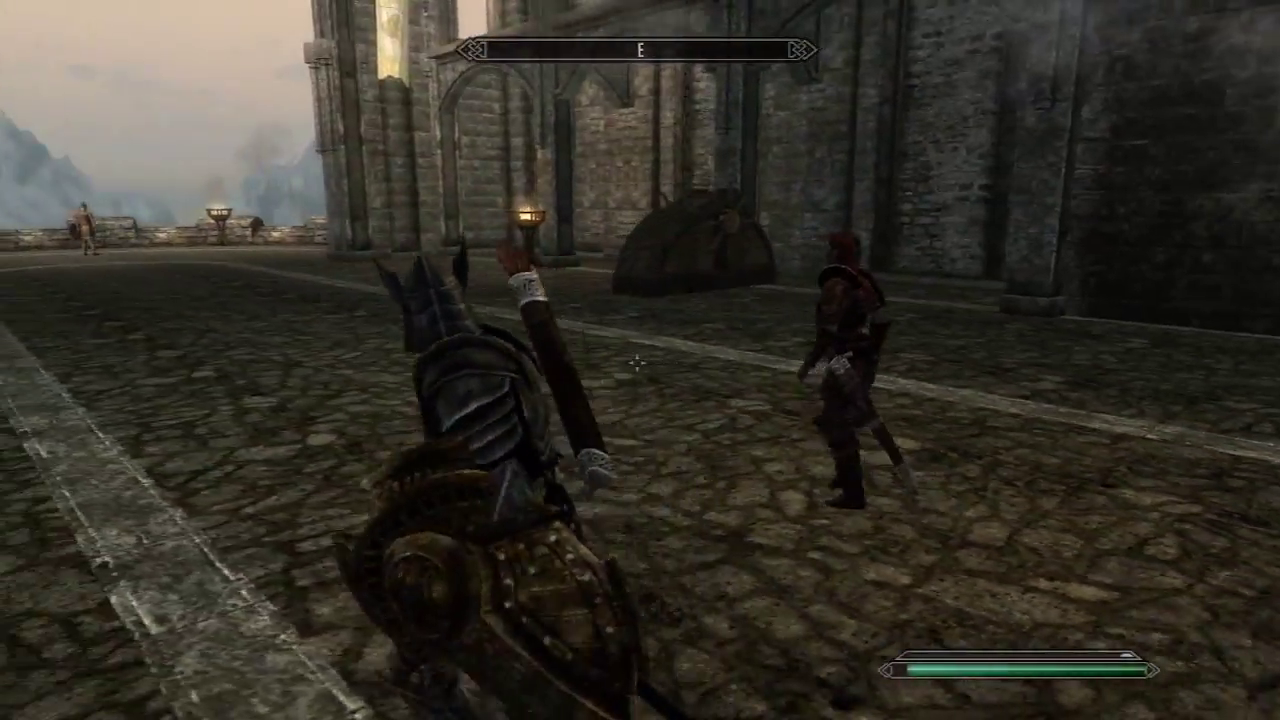
Open the quest journal and look through the active quests, including Dragonborn and Dawnguard, down to Miscellaneous
key("j")
key("Down")
key("Down")
key("Down")
key("Down")
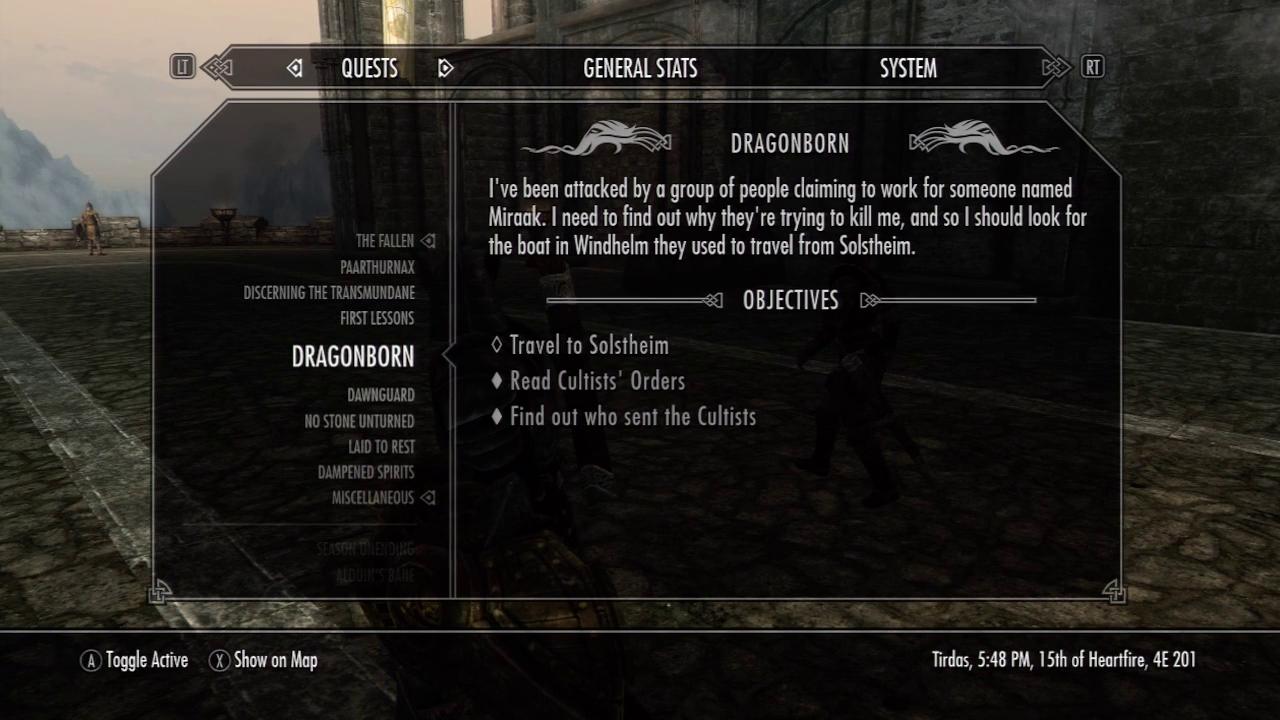
key("Down")
key("Down")
key("Down")
key("Down")
key("Down")
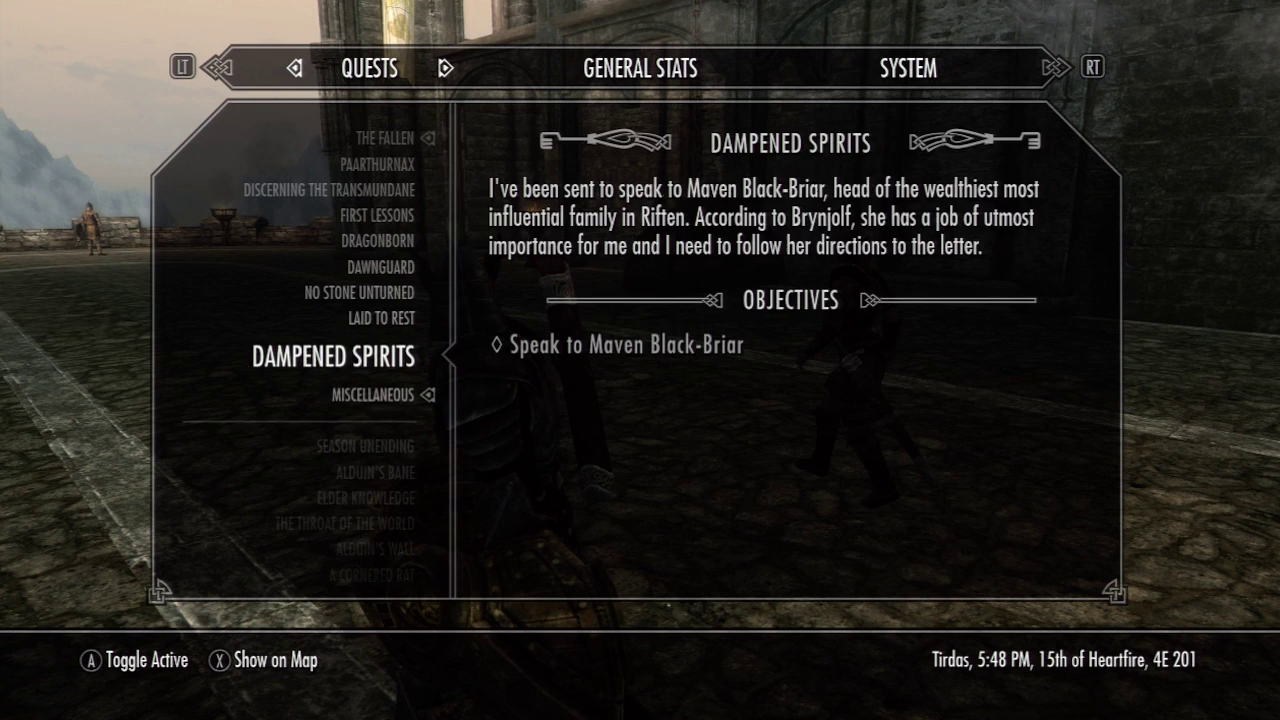
key("Down")
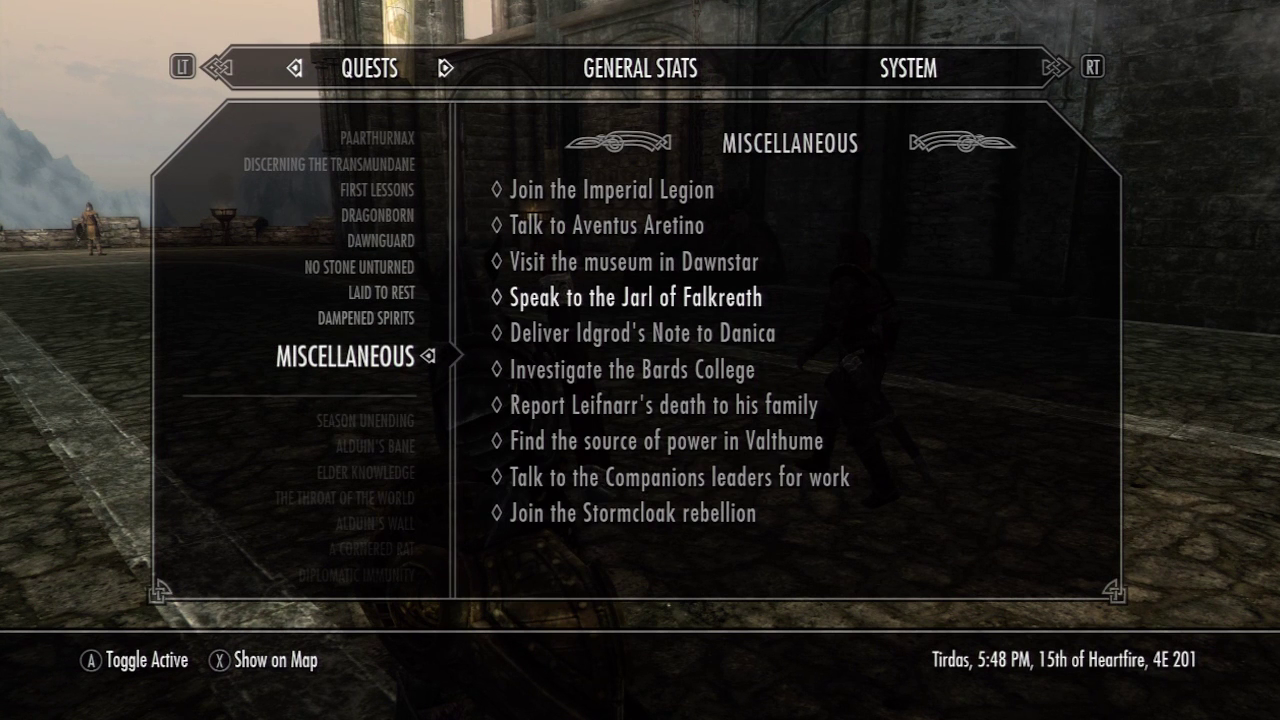
Look over the Miscellaneous objectives, review the quest list back up to Paarthurnax, and close the journal
key("Up")
key("Up")
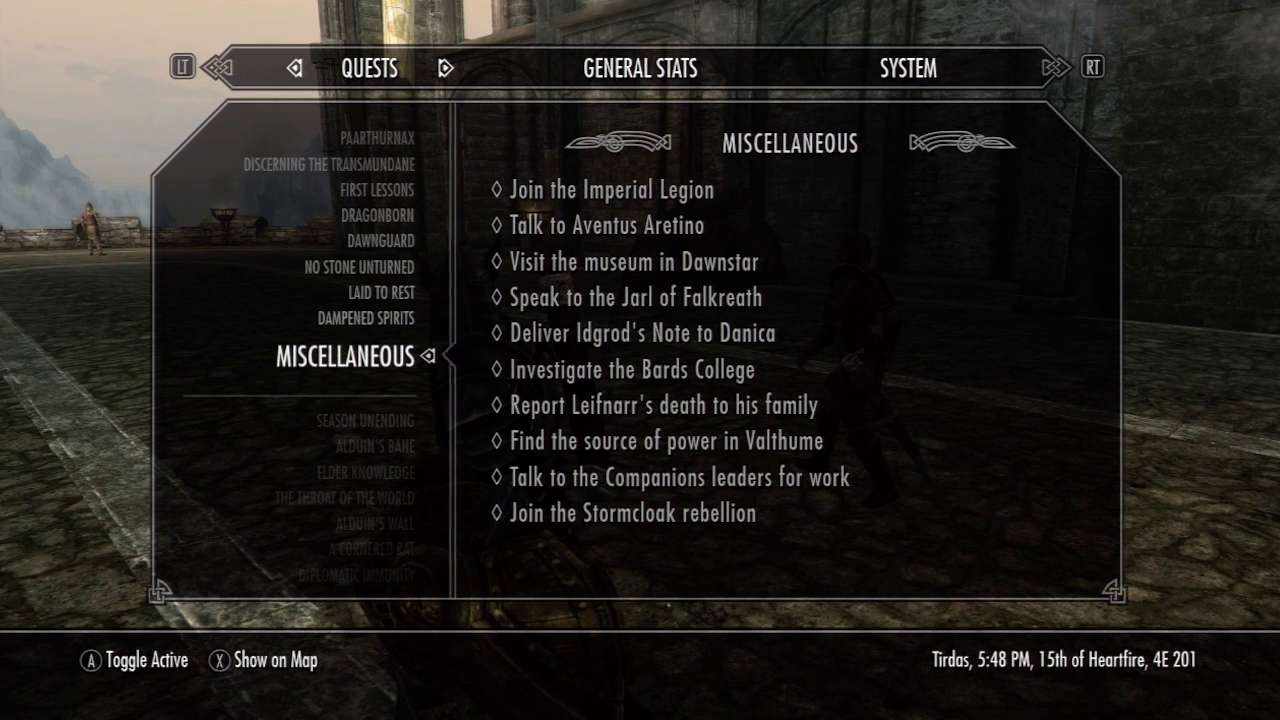
key("Left")
key("Up")
key("Up")
key("Up")
key("Up")
key("Up")
key("Up")
key("Up")
key("Up")
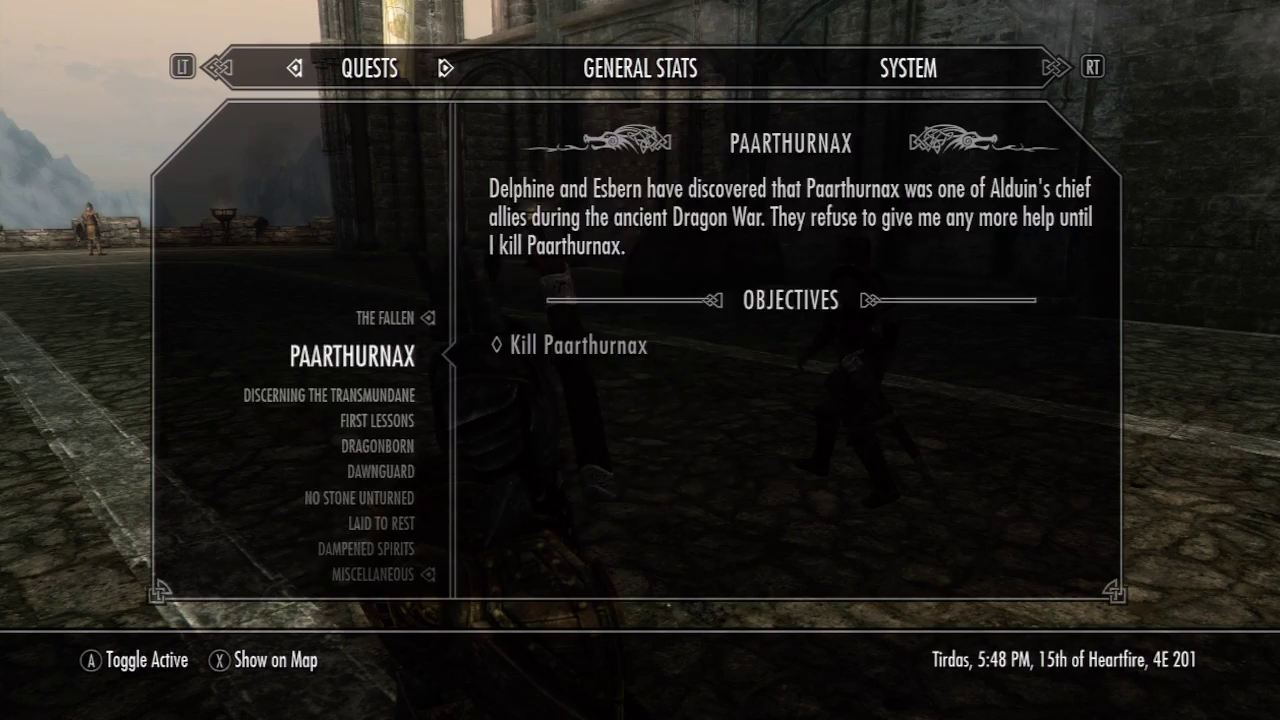
key("Escape")
key("super")
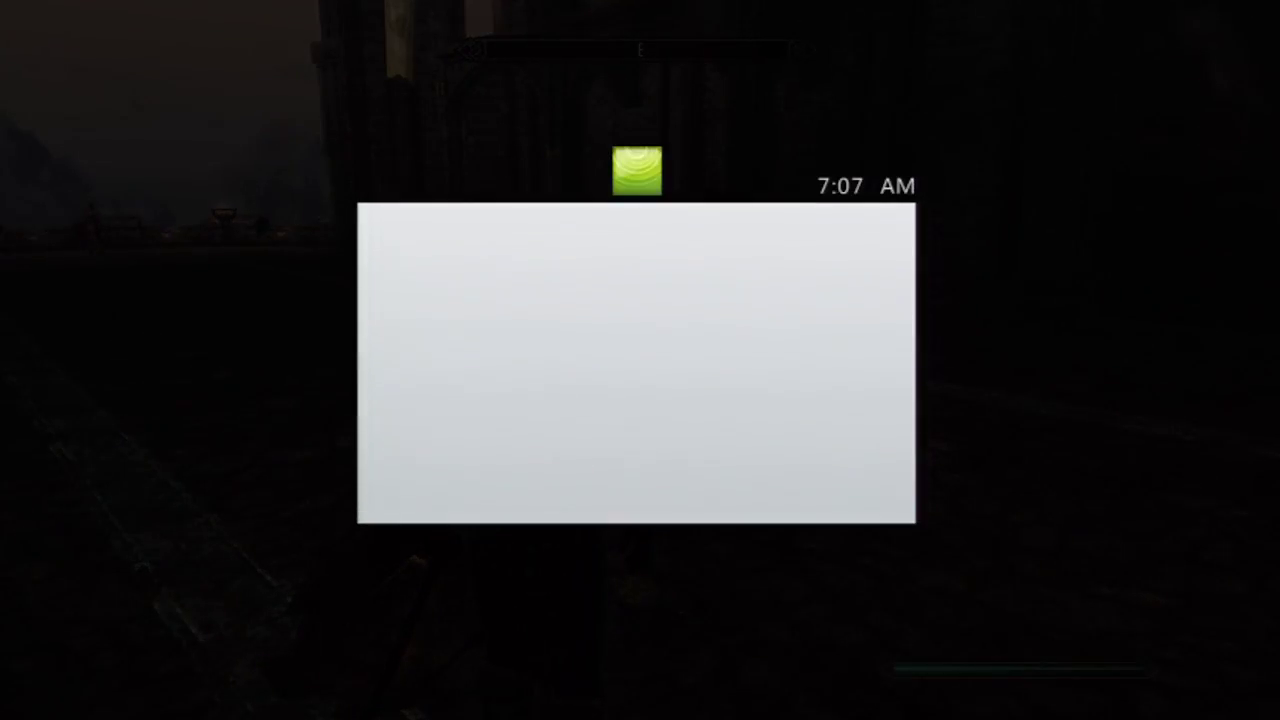
key("Escape")
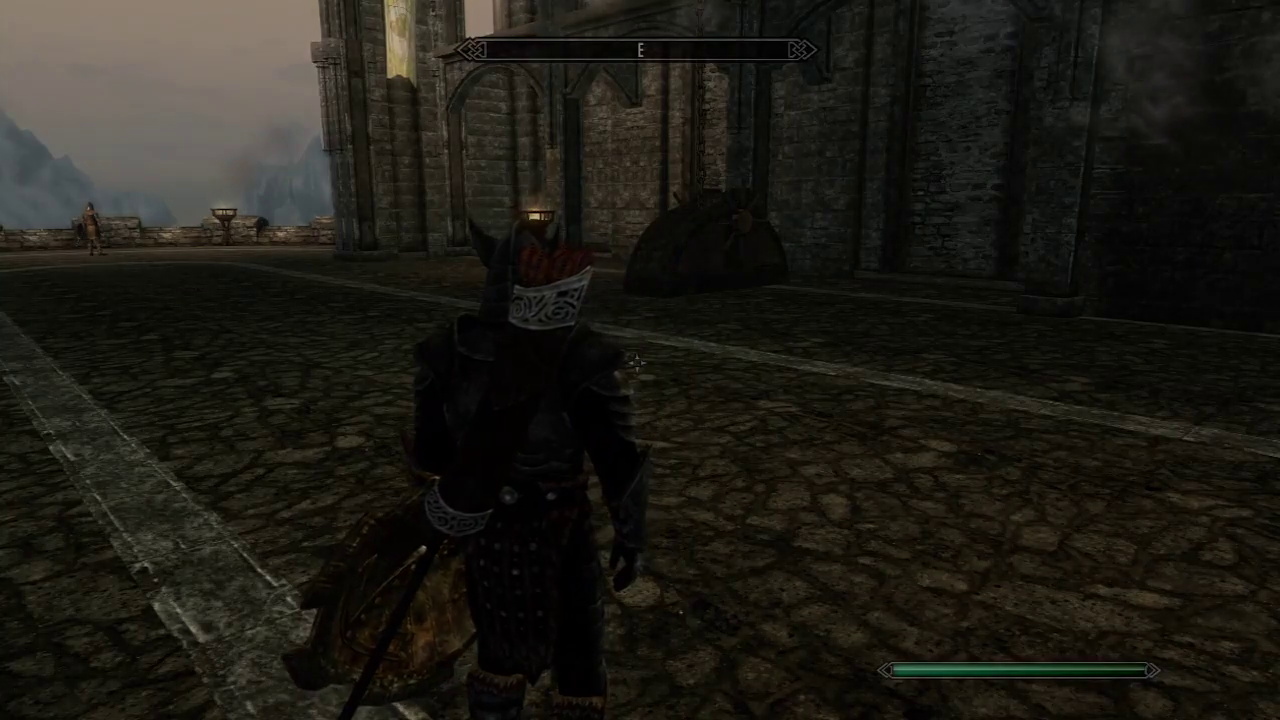